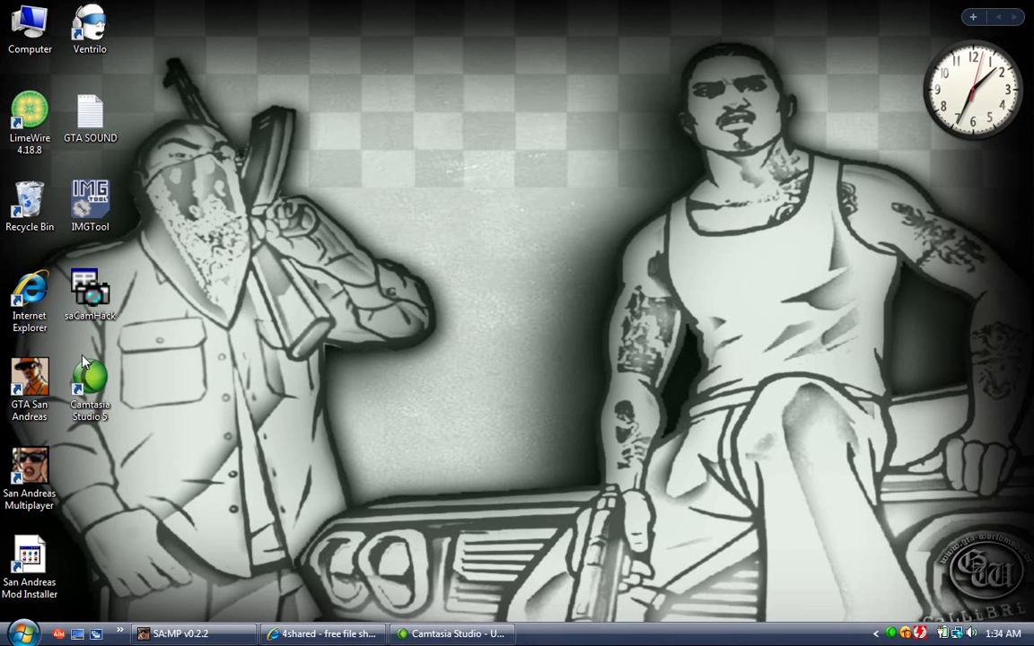
Step: Switch to Internet Explorer and load google.com, dismissing the error dialog and reloading the page
left_click(323, 633)
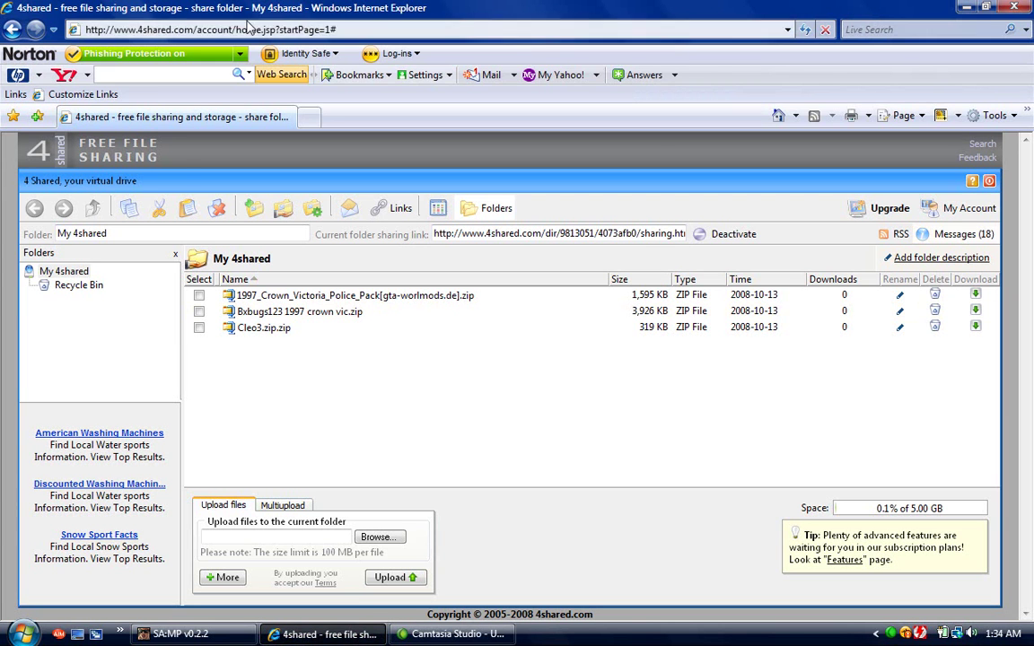
left_click(357, 29)
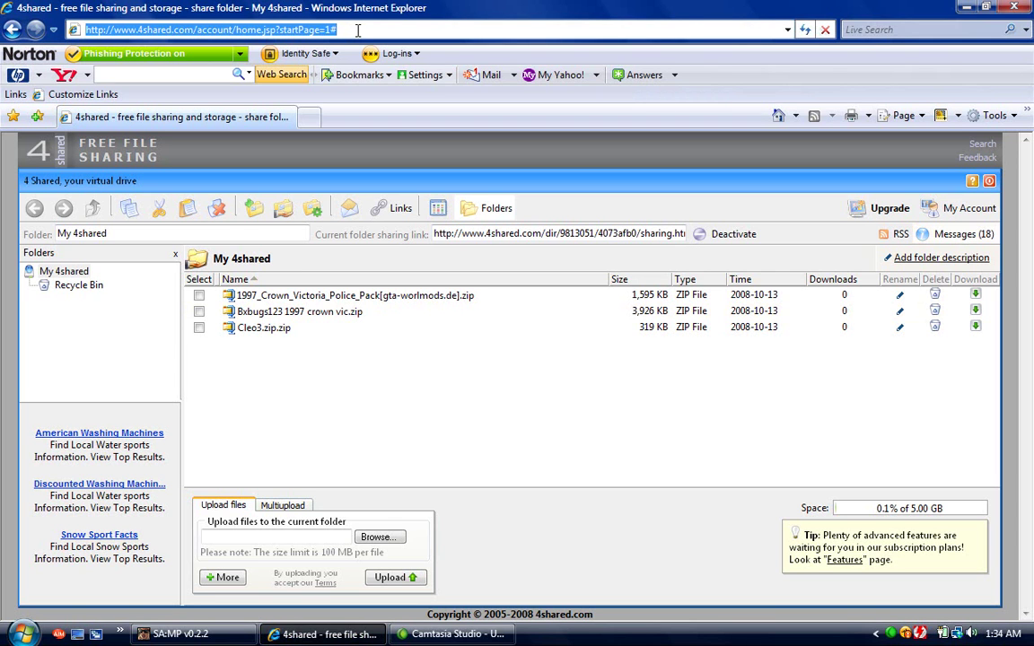
type("goog")
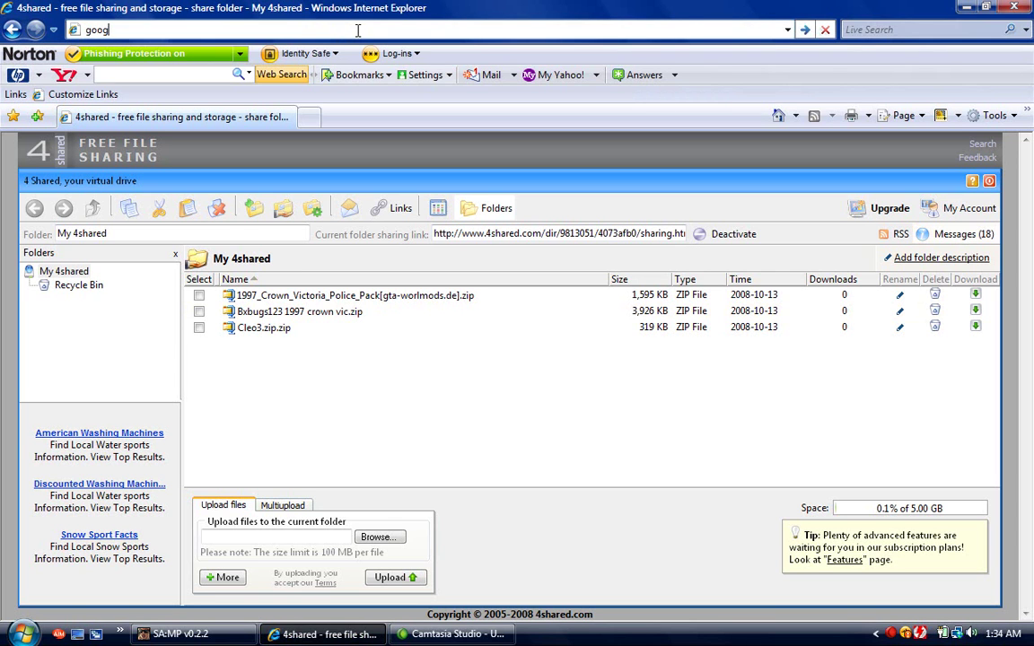
type("le.com")
key("Return")
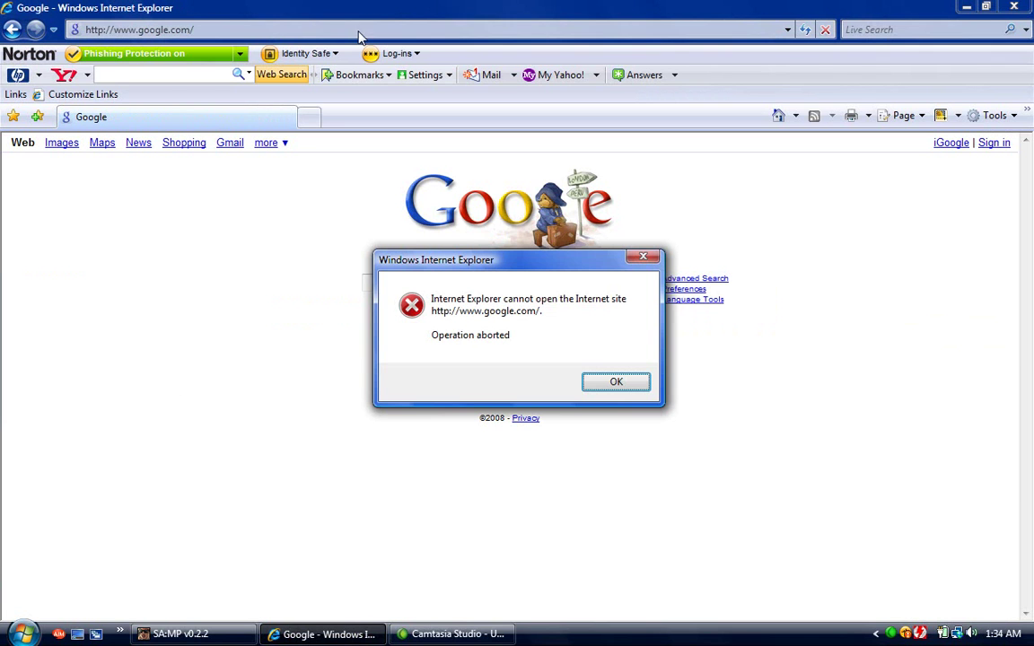
left_click(614, 384)
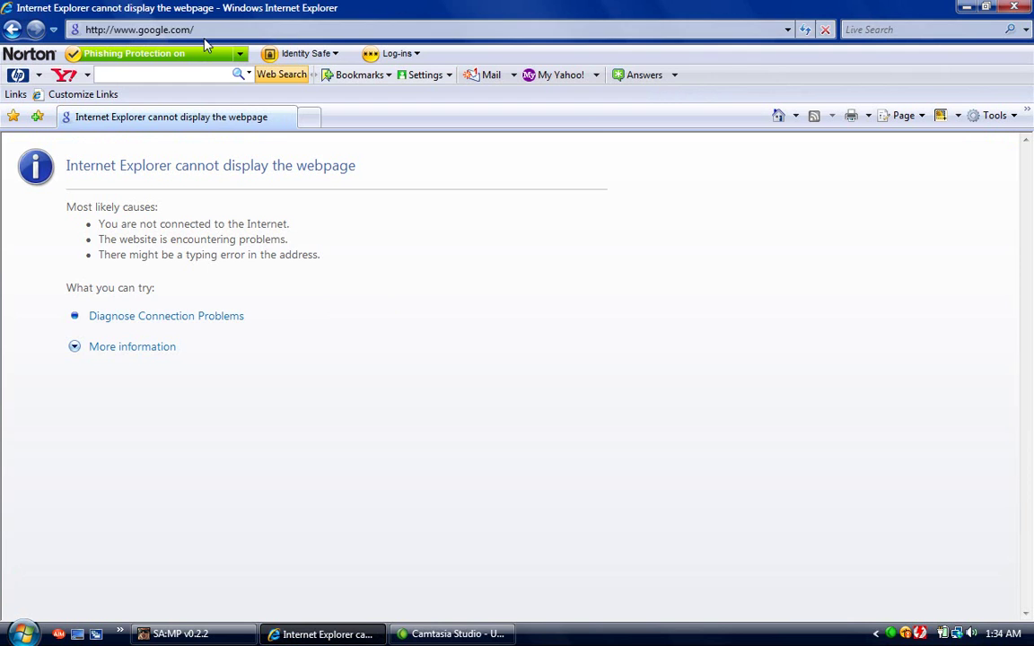
left_click(805, 30)
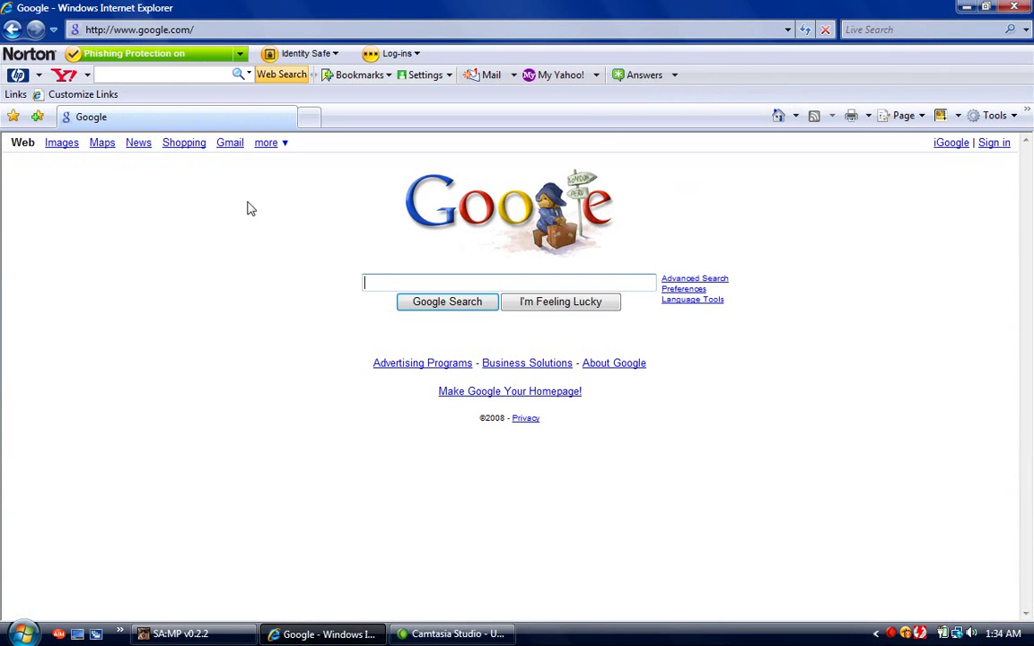
Step: Search Google for "SA MOD INSTALLER" and open the San Andreas Mod Installer (SAMI) result on grandtheftauto.filefront.com
type("SA MOD")
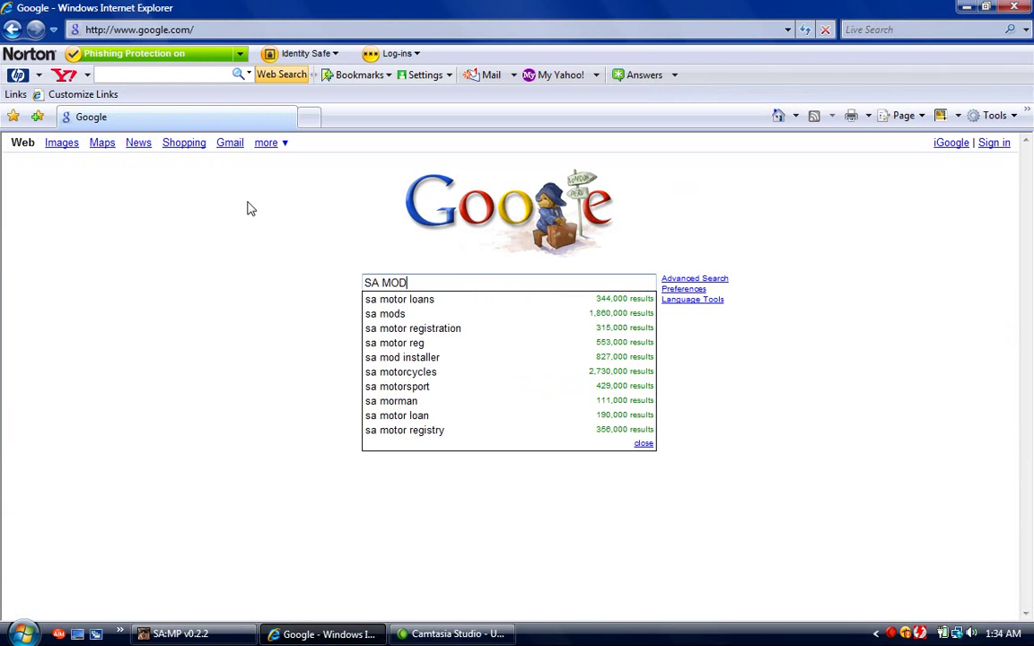
type(" INSTALLER")
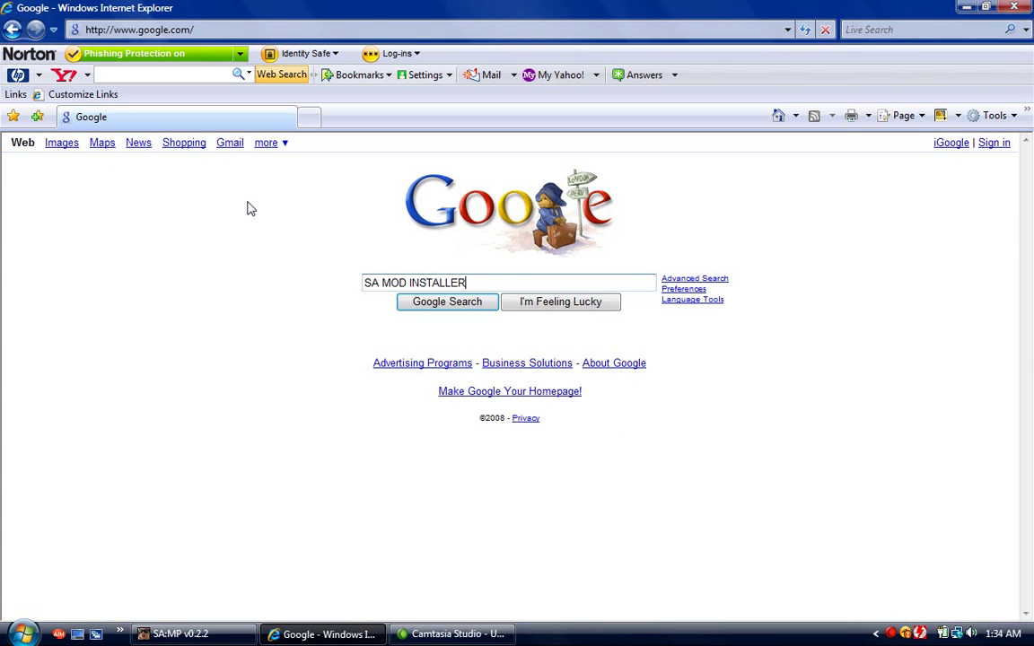
key("Return")
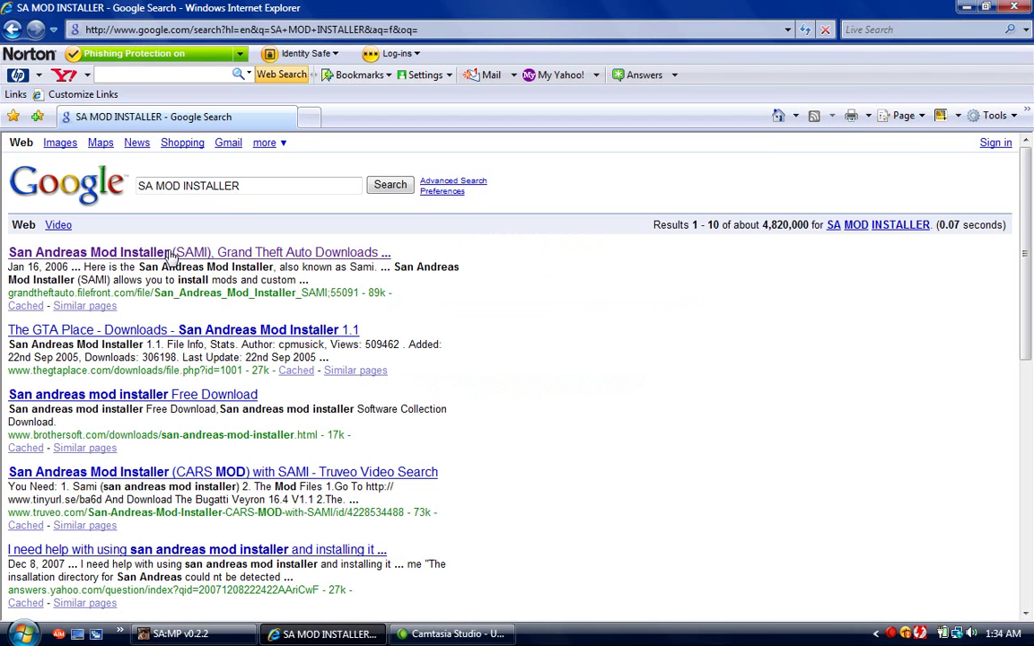
left_click(169, 254)
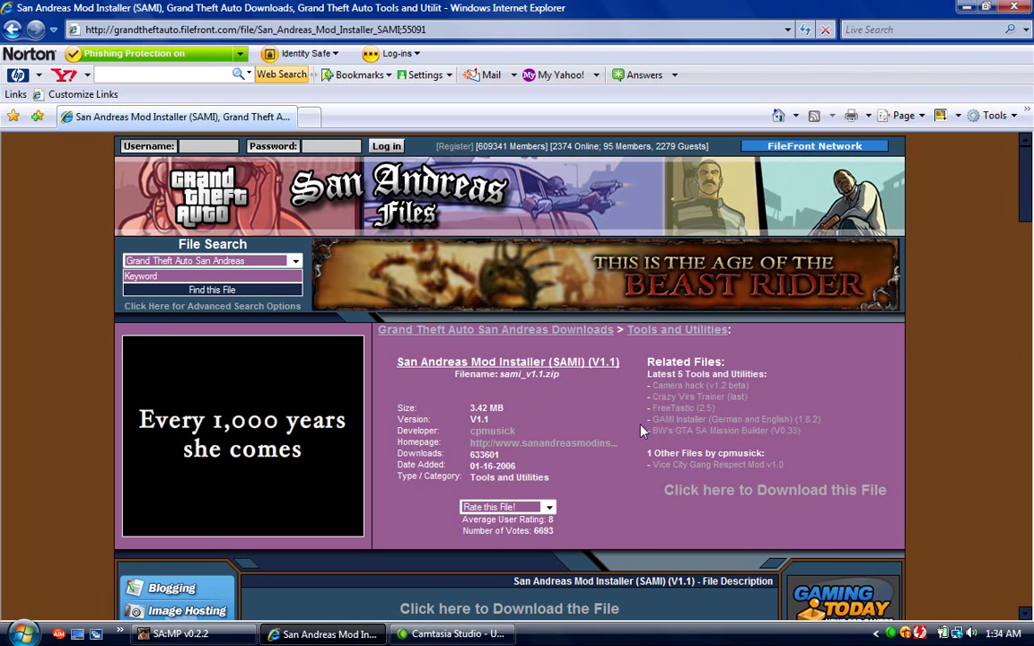
Step: Start downloading sami_v1.1 from the Worldwide Mirror by FileFront to the desktop, and cancel the transfer
scroll(643, 431, "down", 2)
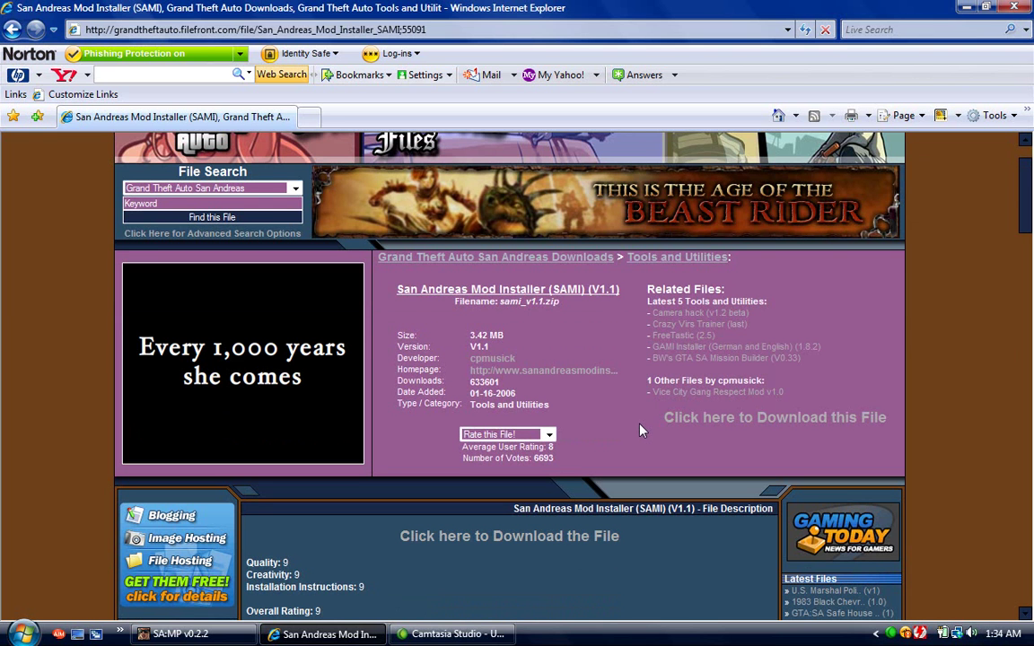
scroll(640, 431, "down", 20)
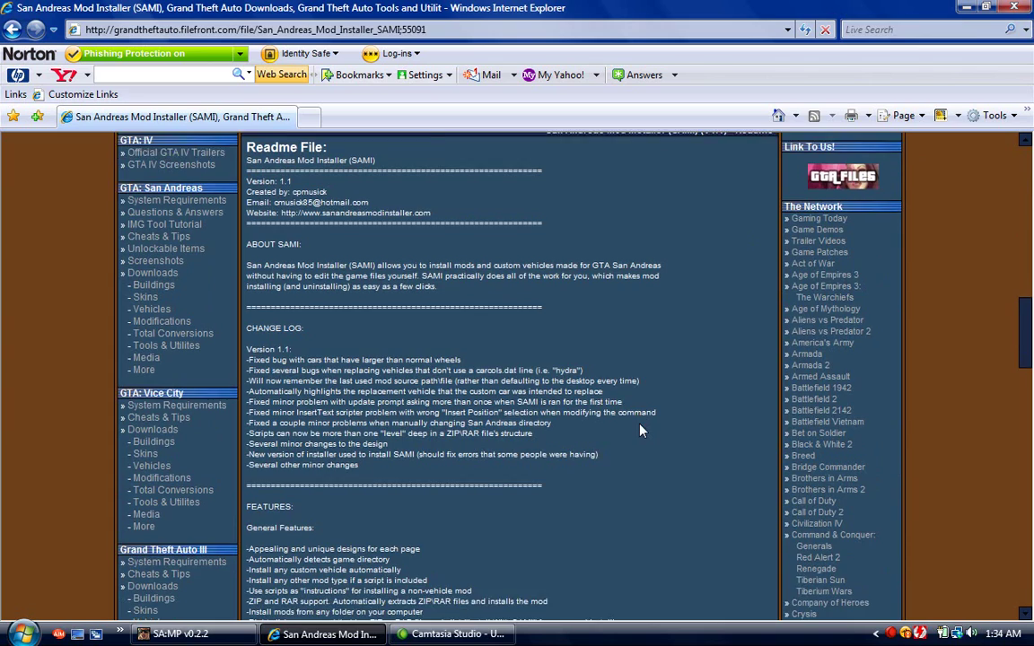
scroll(639, 430, "down", 20)
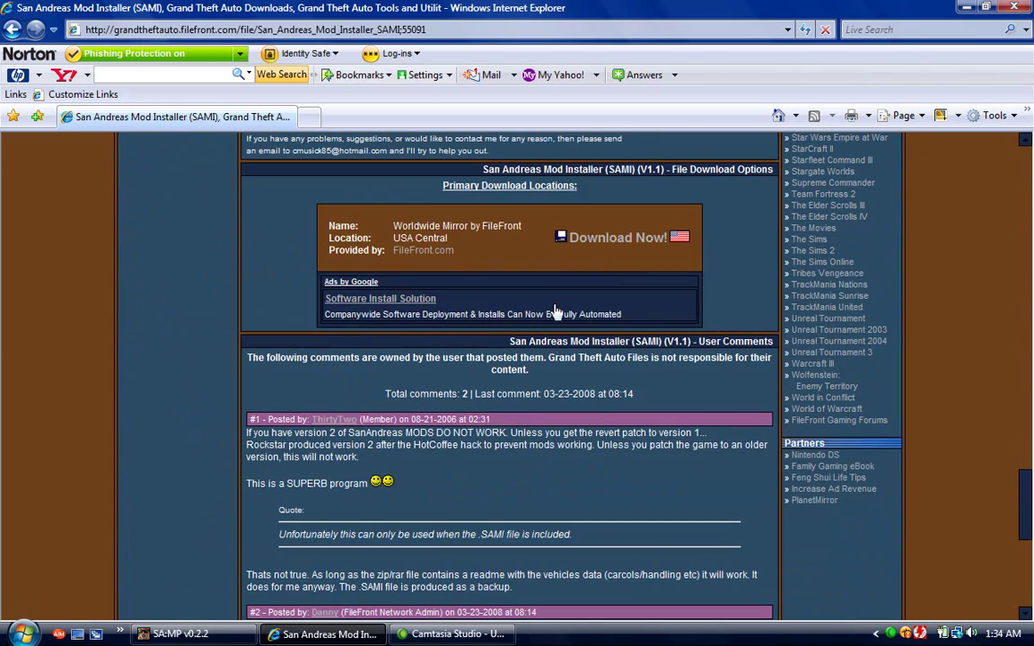
scroll(551, 240, "up", 2)
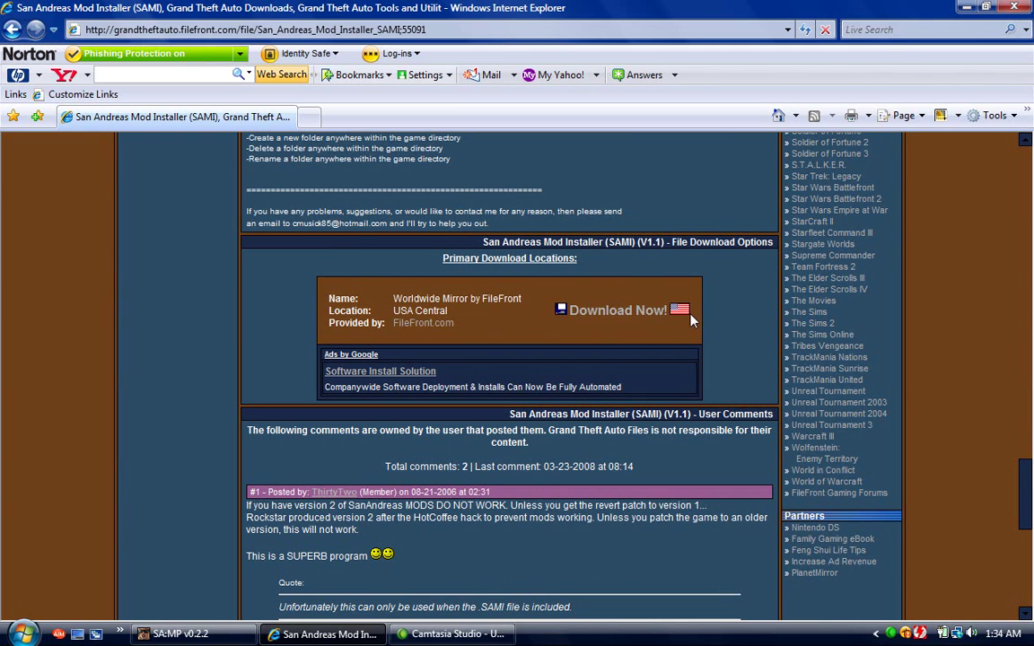
scroll(668, 305, "up", 6)
scroll(473, 235, "down", 5)
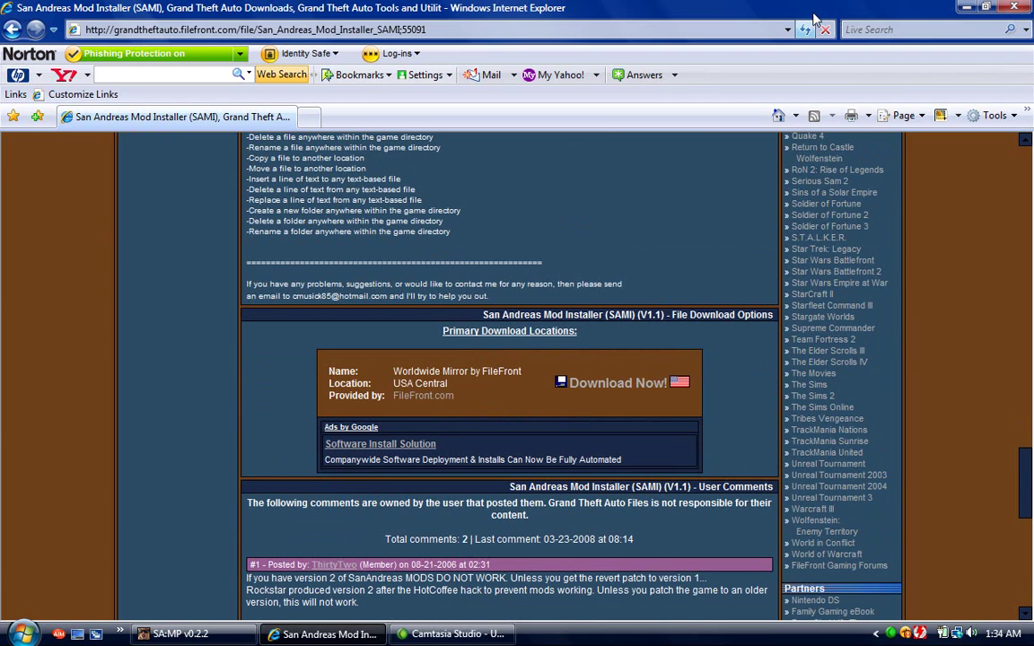
left_click(623, 385)
left_click(561, 328)
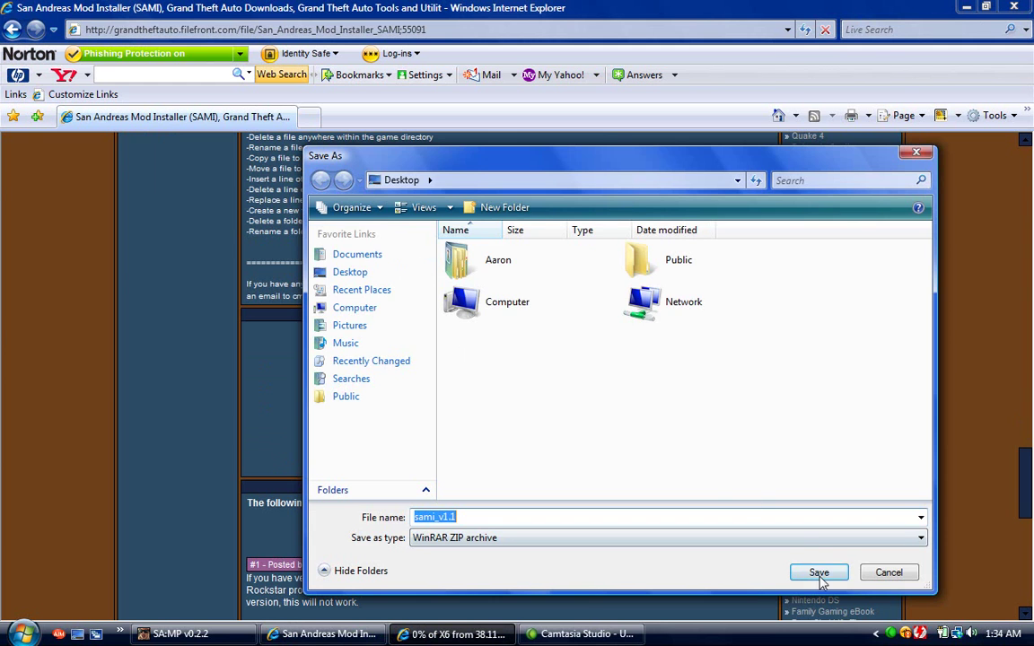
left_click(817, 572)
left_click(966, 6)
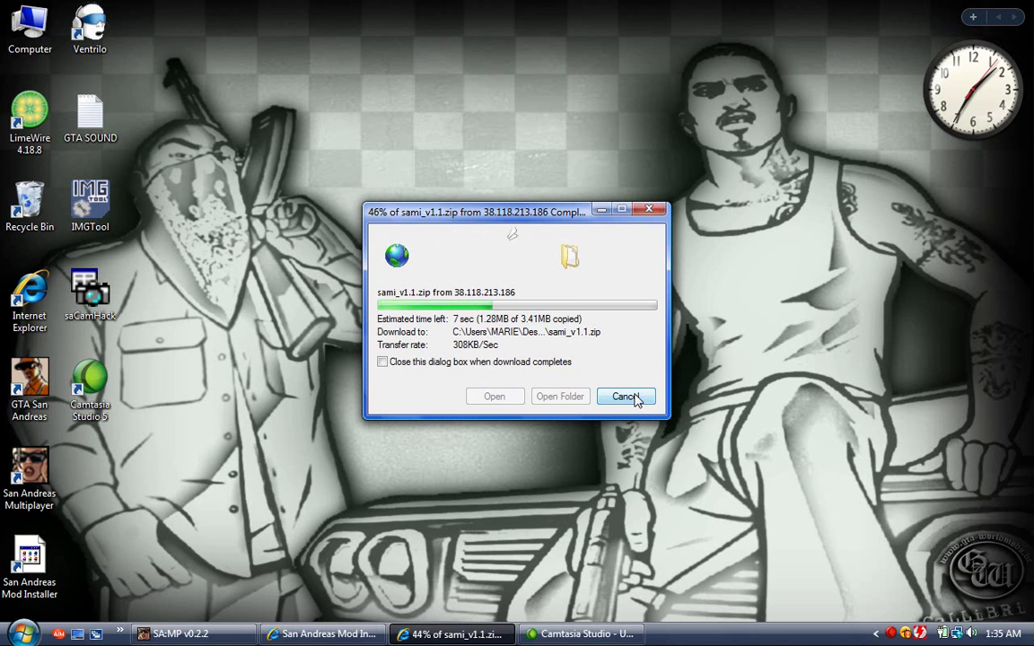
left_click(625, 397)
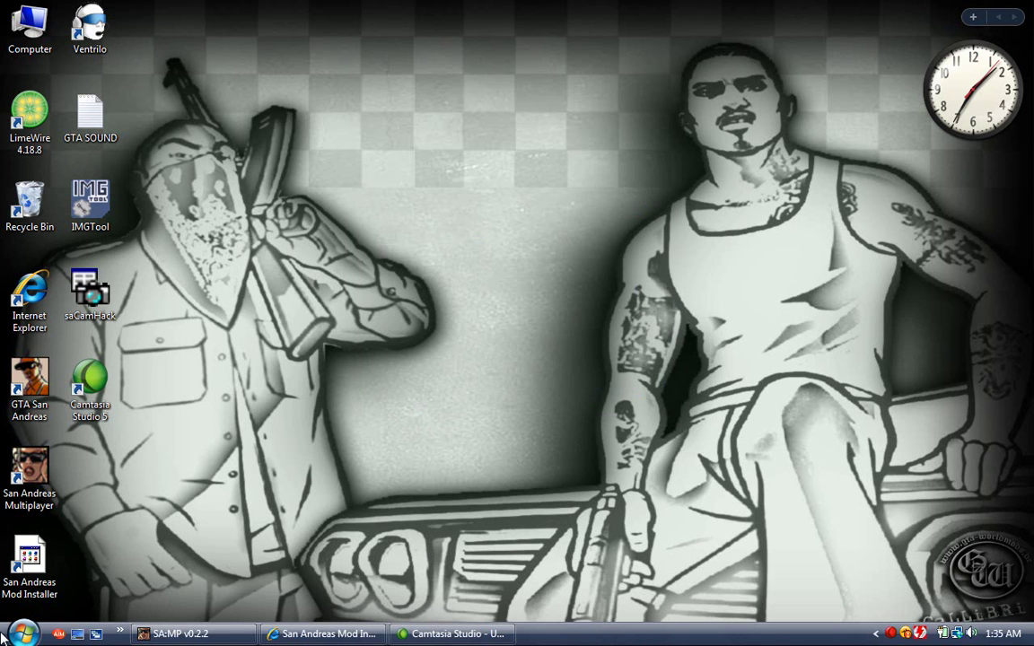
Step: Return to Internet Explorer, open the gta-worldmods favorite, enter its Downloads - News section and dismiss the pop-up notice
left_click(367, 629)
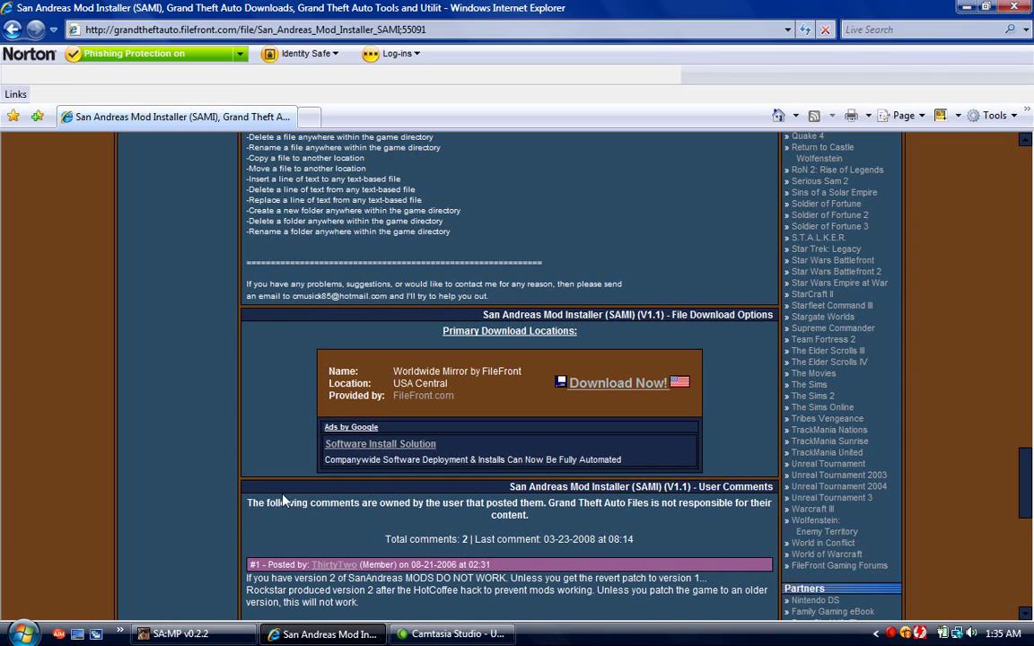
left_click(369, 29)
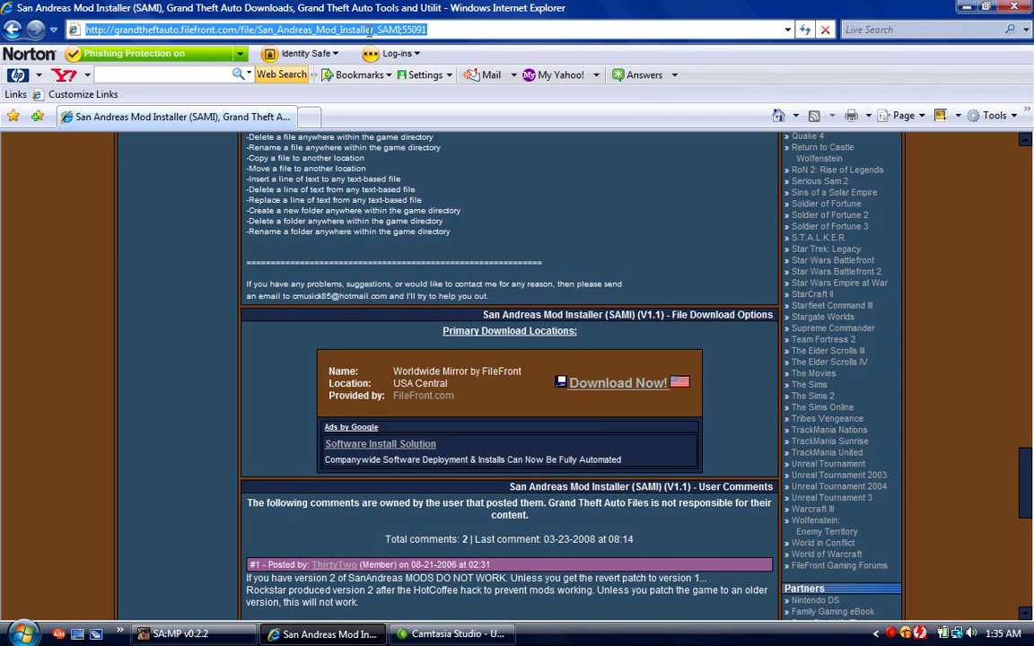
left_click(13, 115)
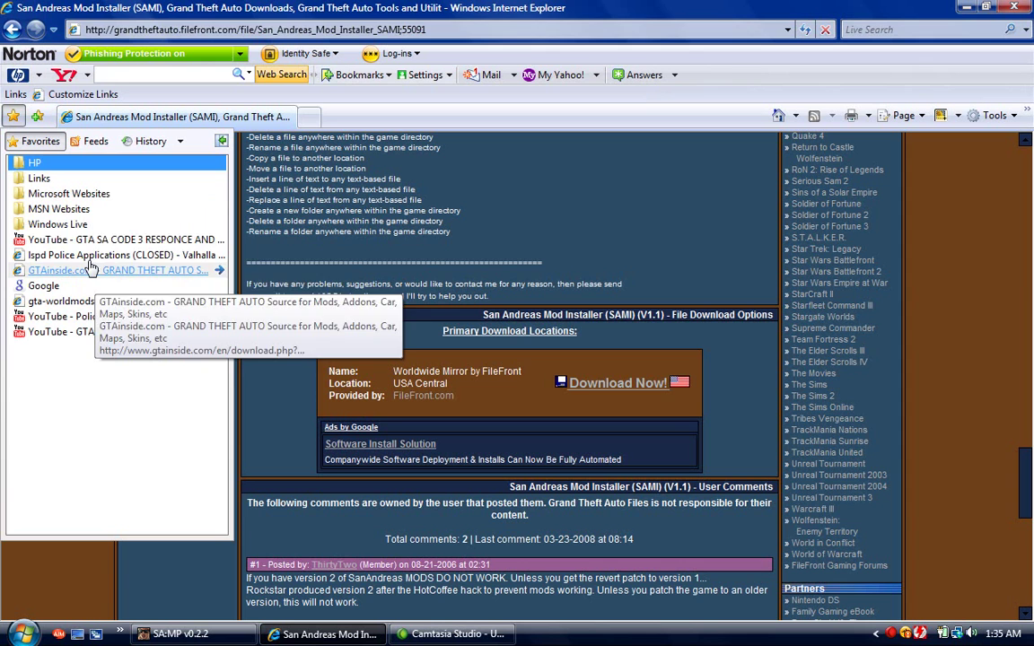
left_click(54, 302)
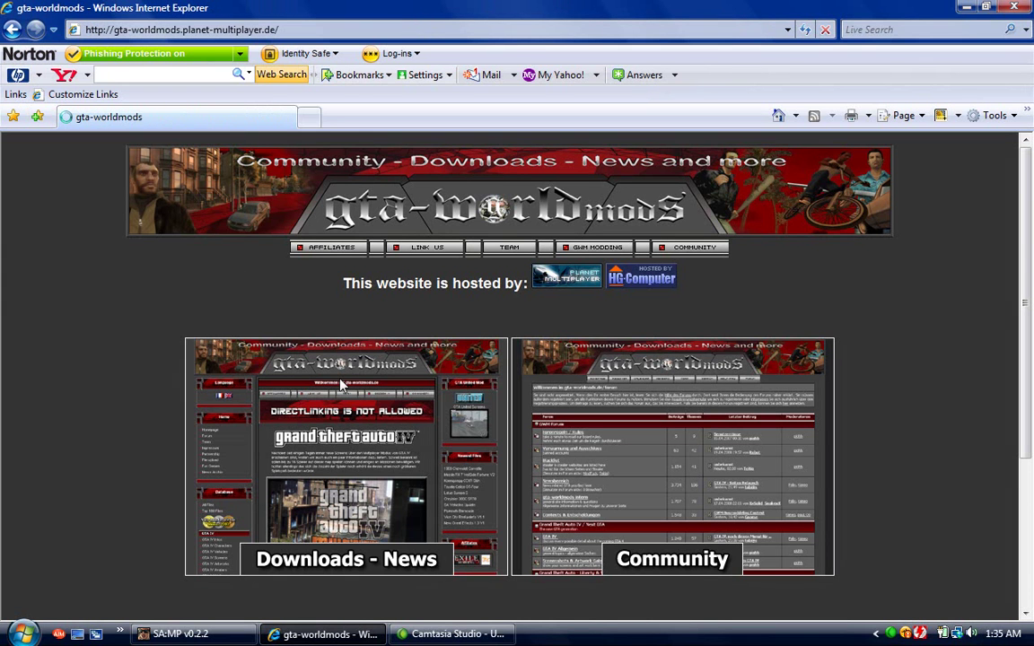
left_click(306, 342)
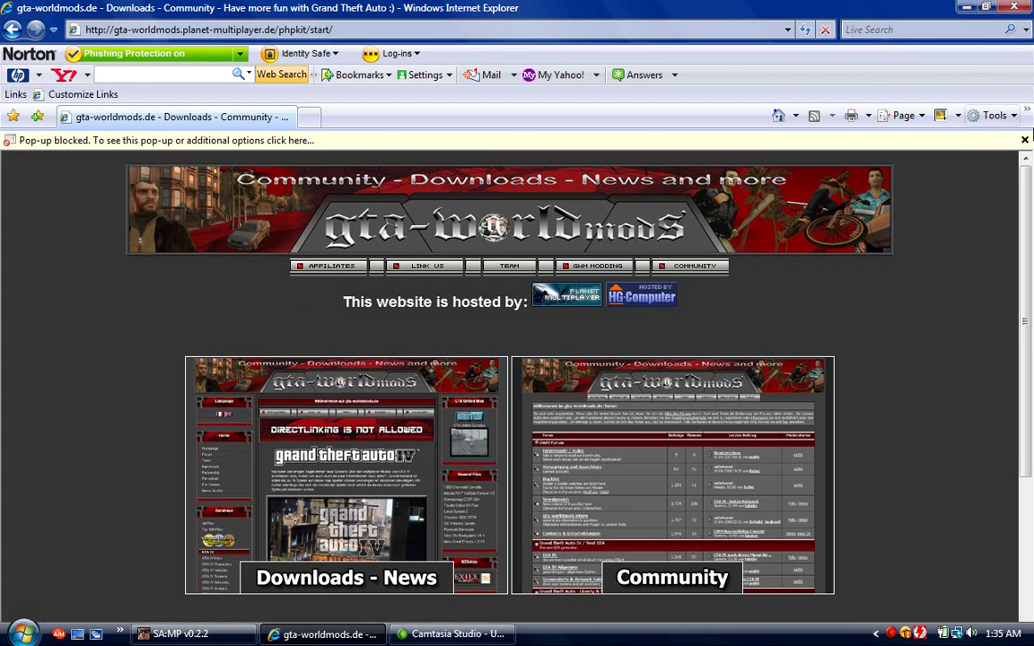
left_click(1024, 141)
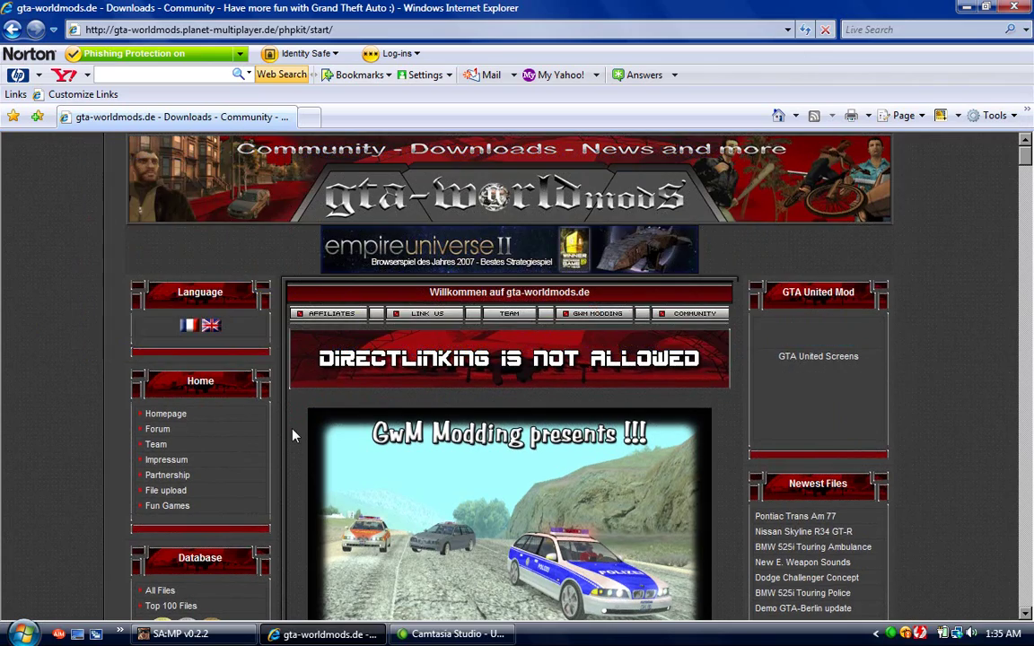
Step: Open the Polizei category within the GTA San Andreas Cars downloads
scroll(292, 436, "down", 10)
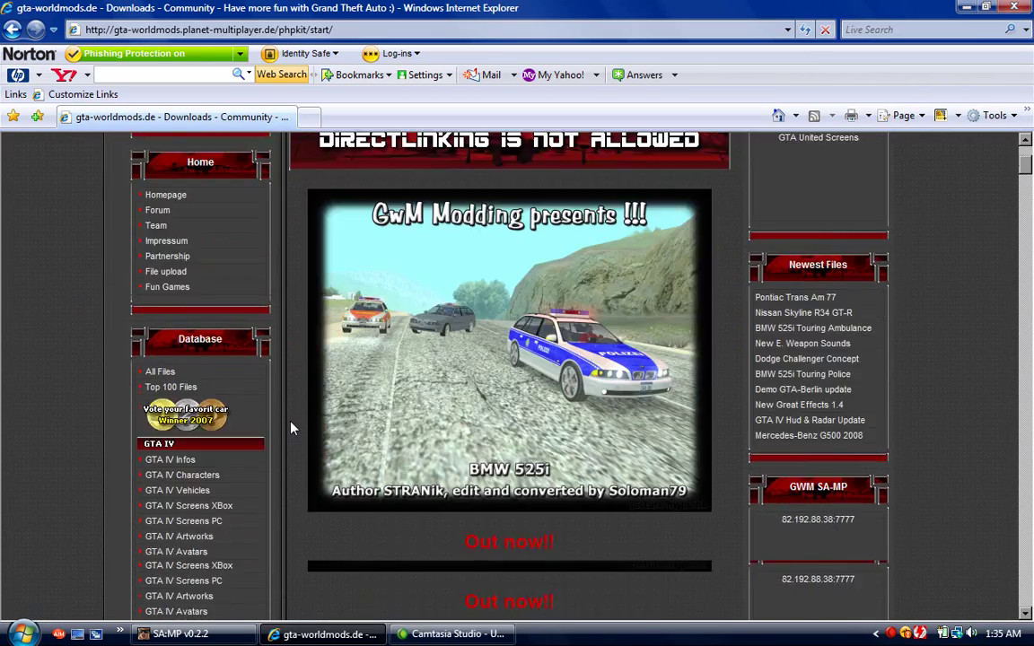
scroll(313, 423, "down", 3)
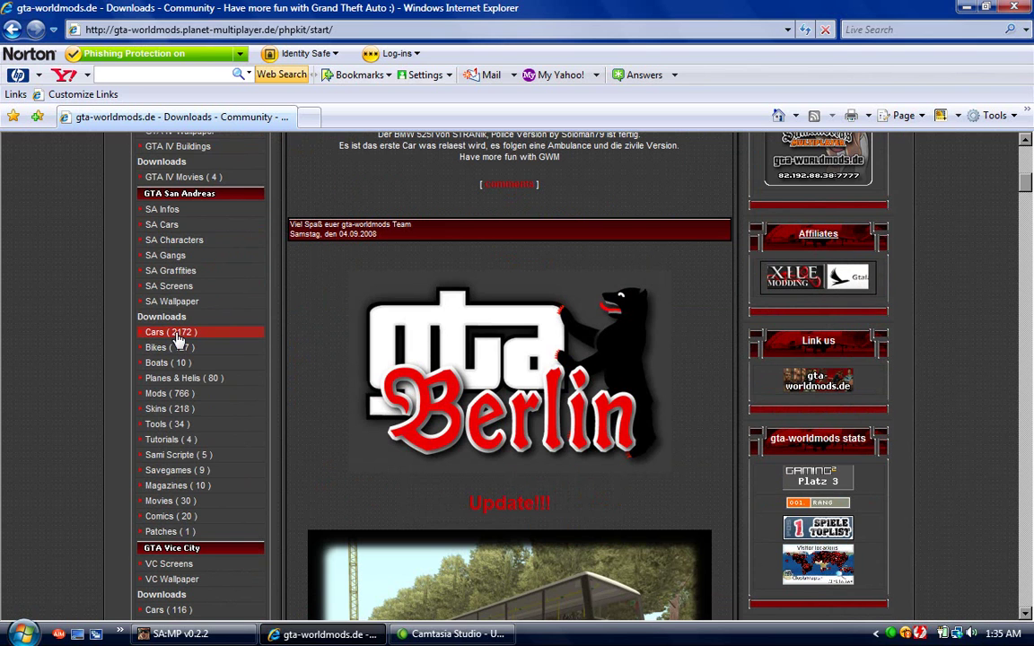
left_click(178, 336)
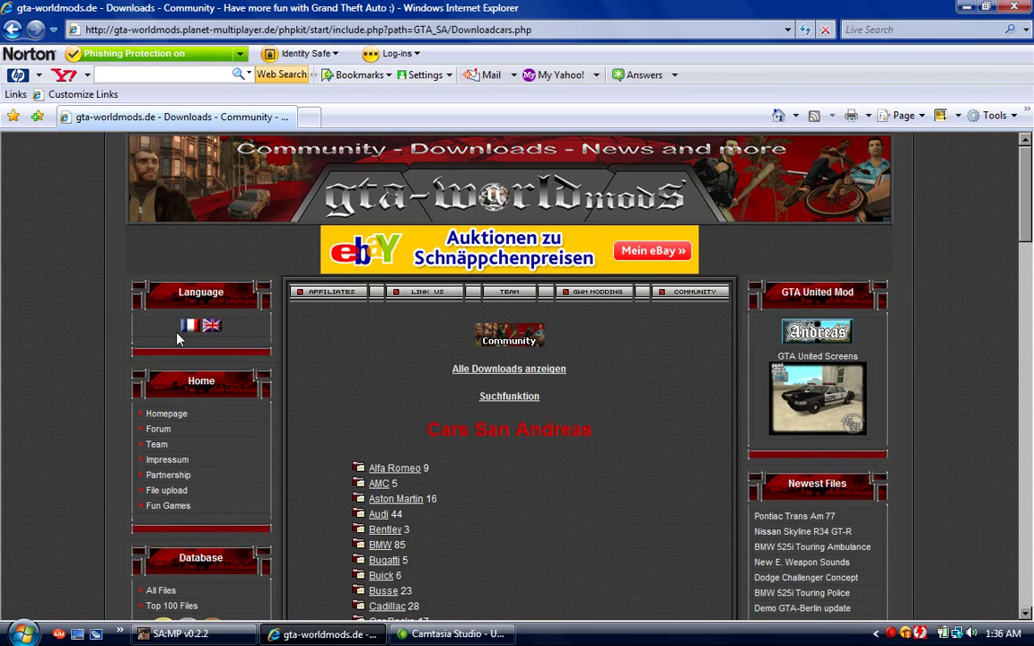
scroll(532, 522, "down", 5)
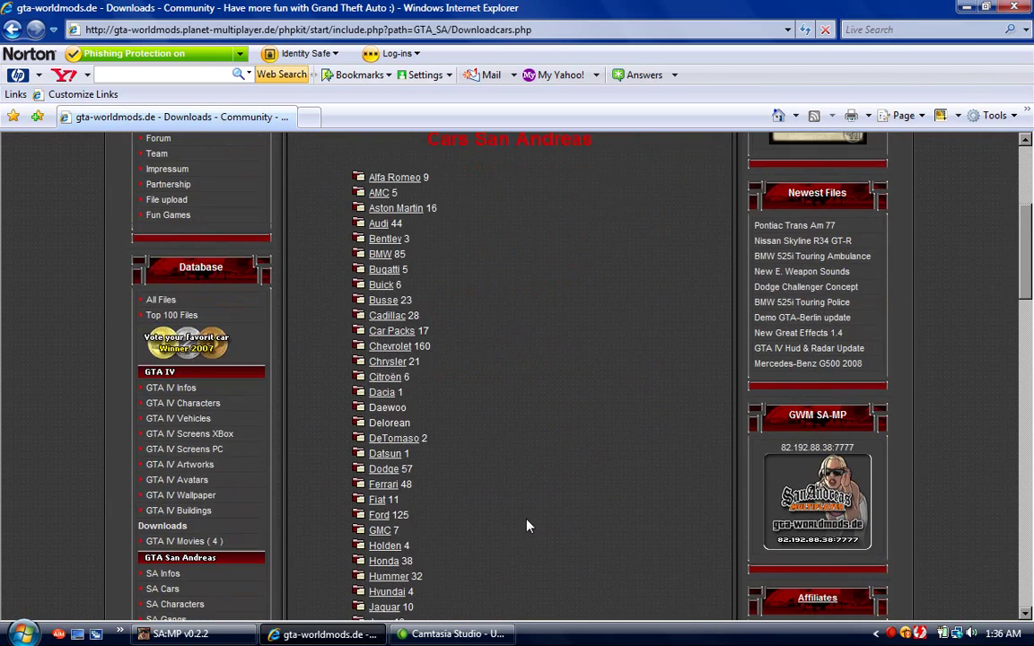
scroll(526, 525, "down", 5)
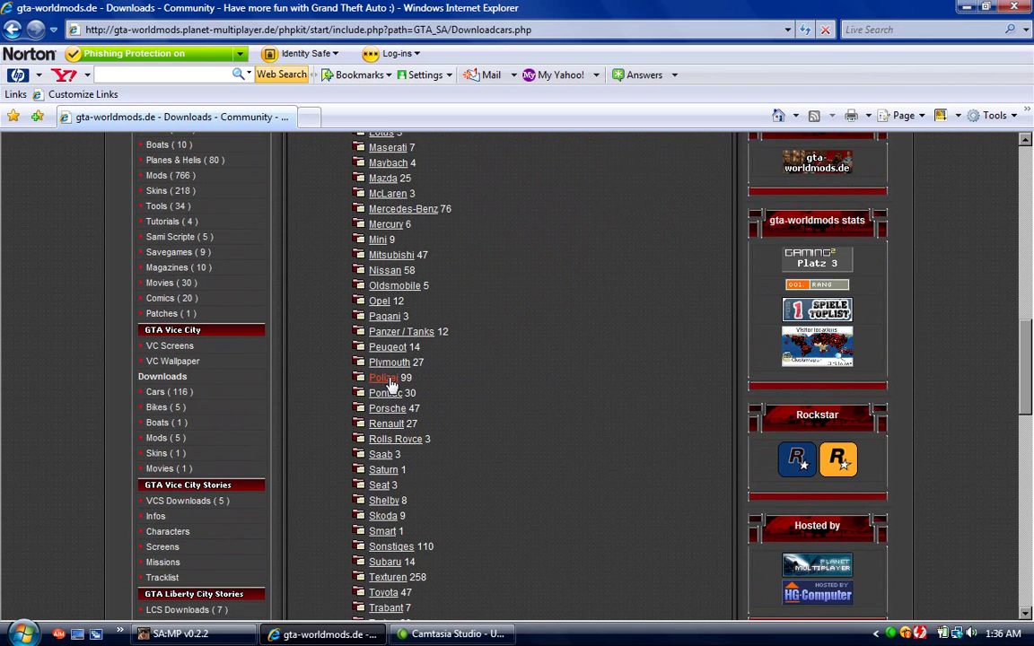
left_click(390, 381)
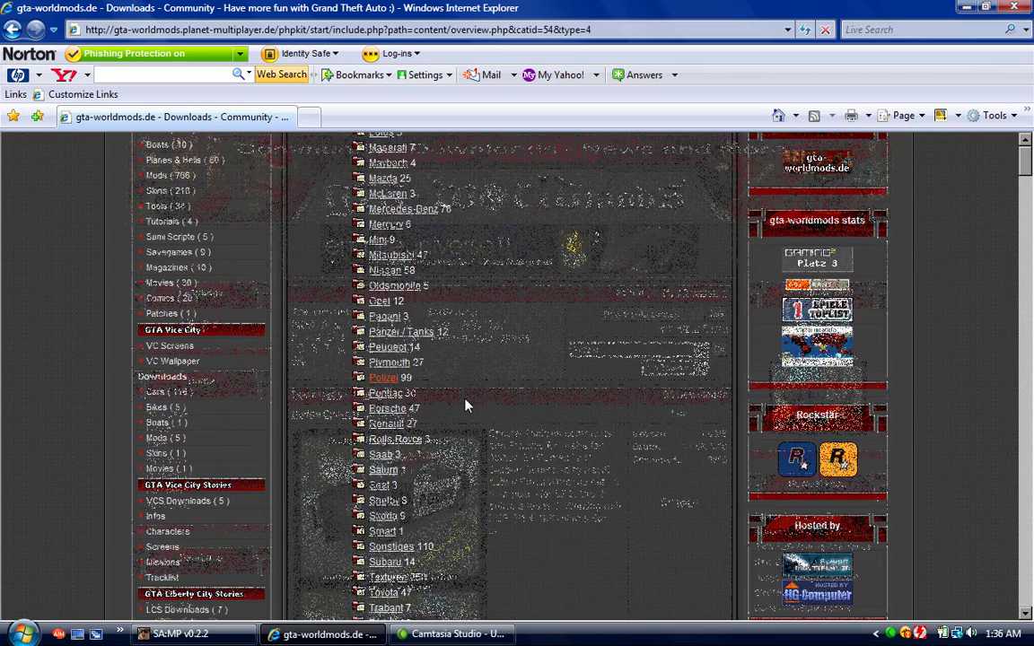
Step: Find the 2003 Crown Victoria LCPD among the police cars and open its download details page
scroll(544, 496, "down", 3)
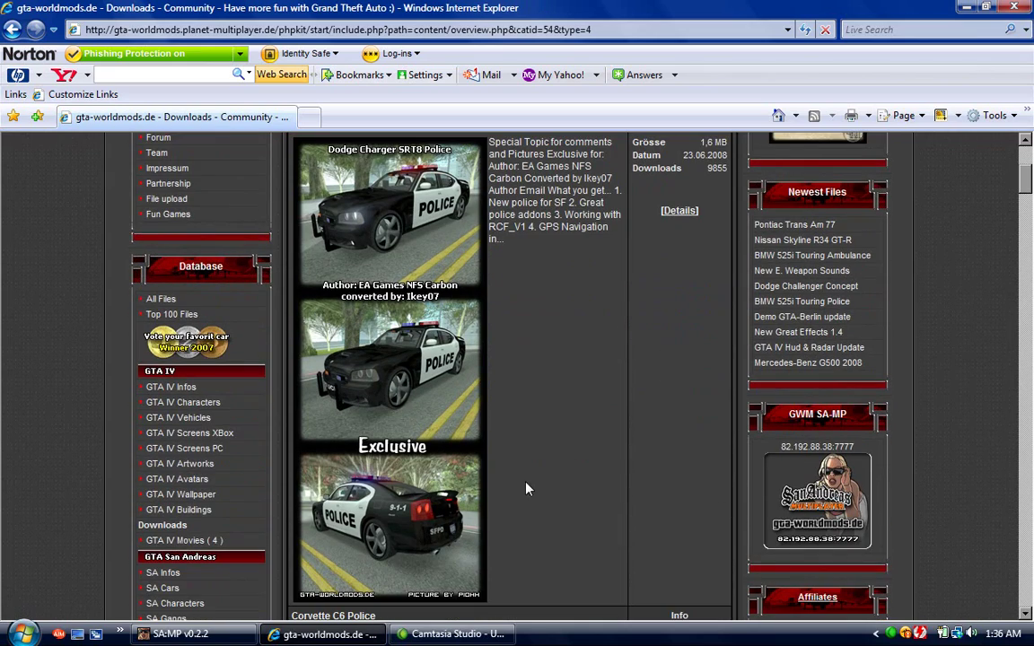
scroll(545, 436, "down", 3)
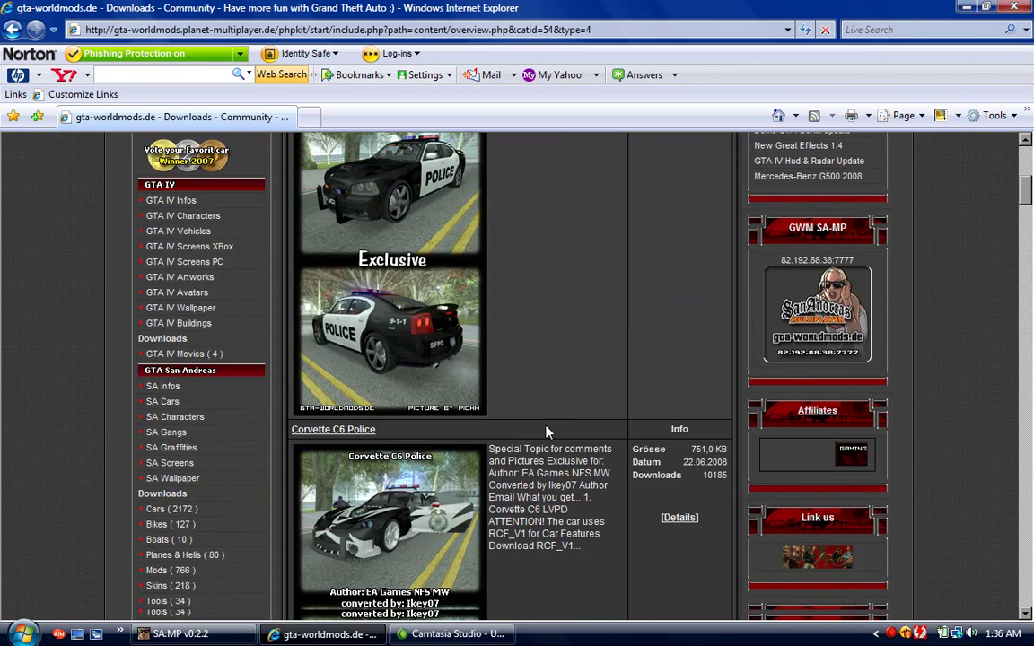
scroll(546, 430, "down", 15)
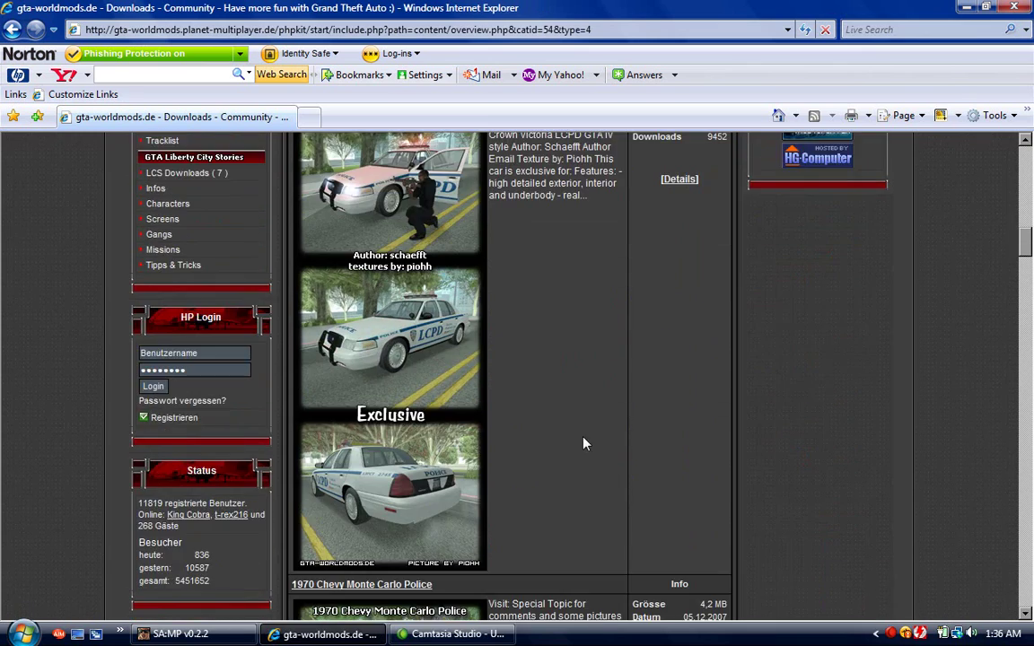
scroll(585, 448, "down", 1)
scroll(584, 440, "up", 3)
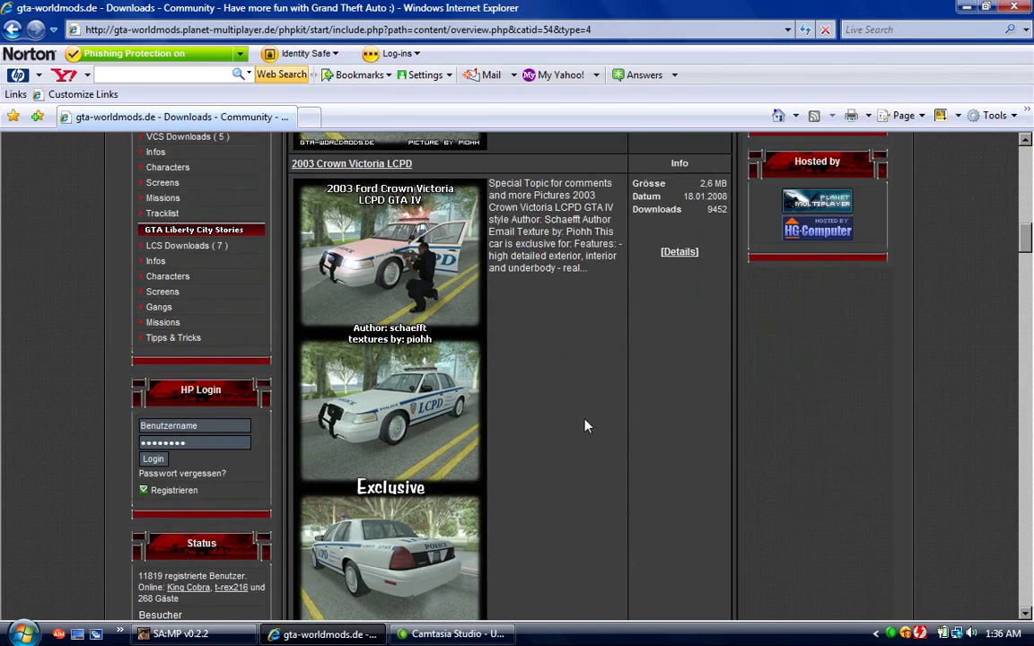
scroll(583, 427, "down", 2)
scroll(566, 422, "up", 2)
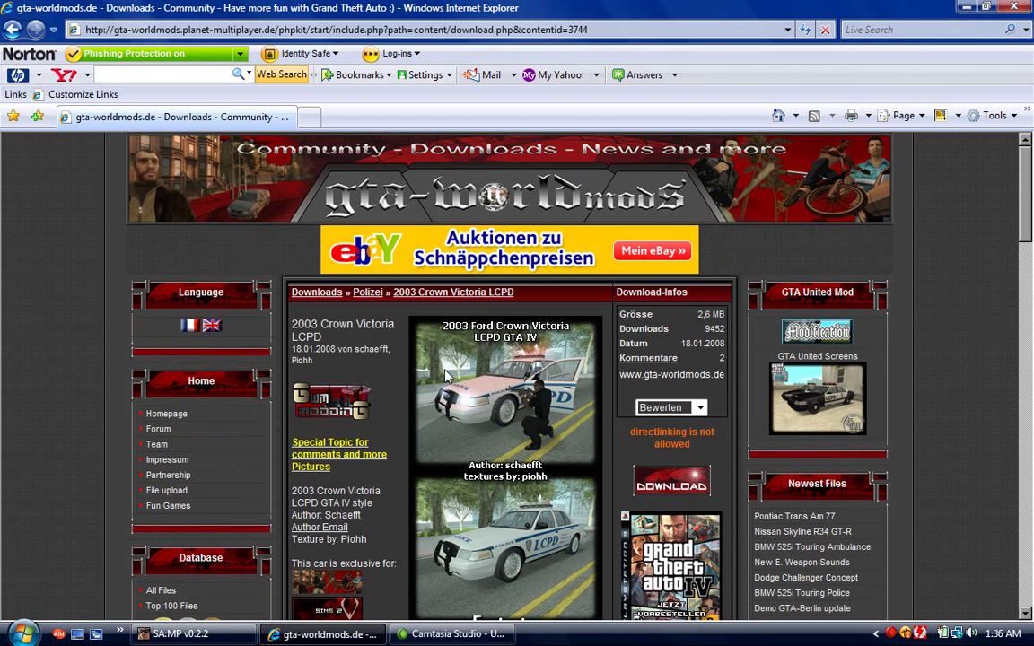
Step: Try to download the 2003 Crown Victoria LCPD archive into GTA San Andreas User Files under Documents, declining to replace the existing copy
scroll(422, 314, "down", 3)
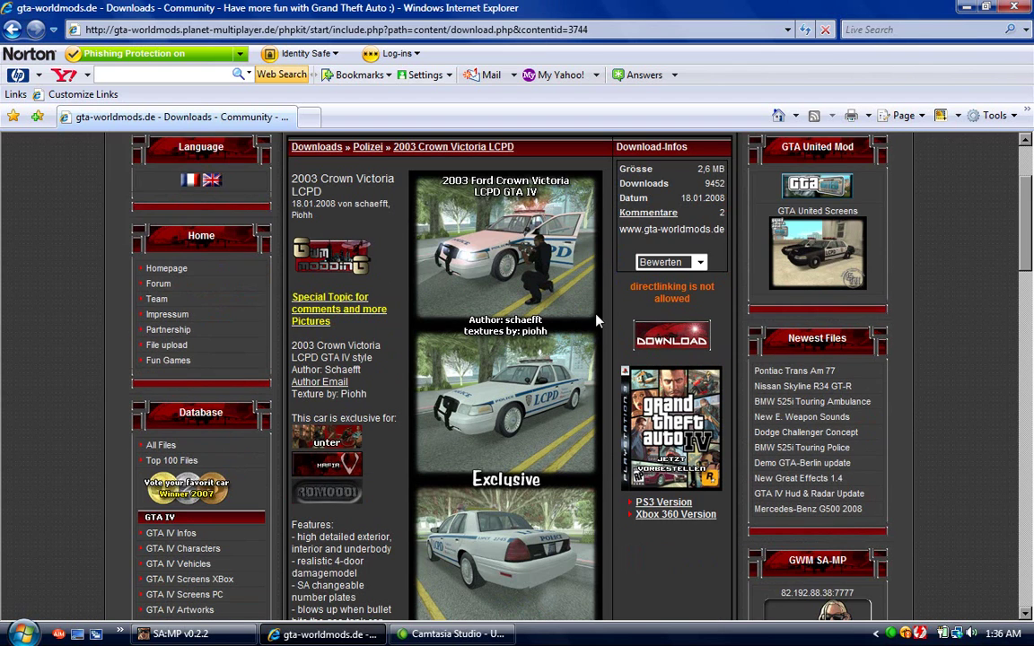
left_click(666, 334)
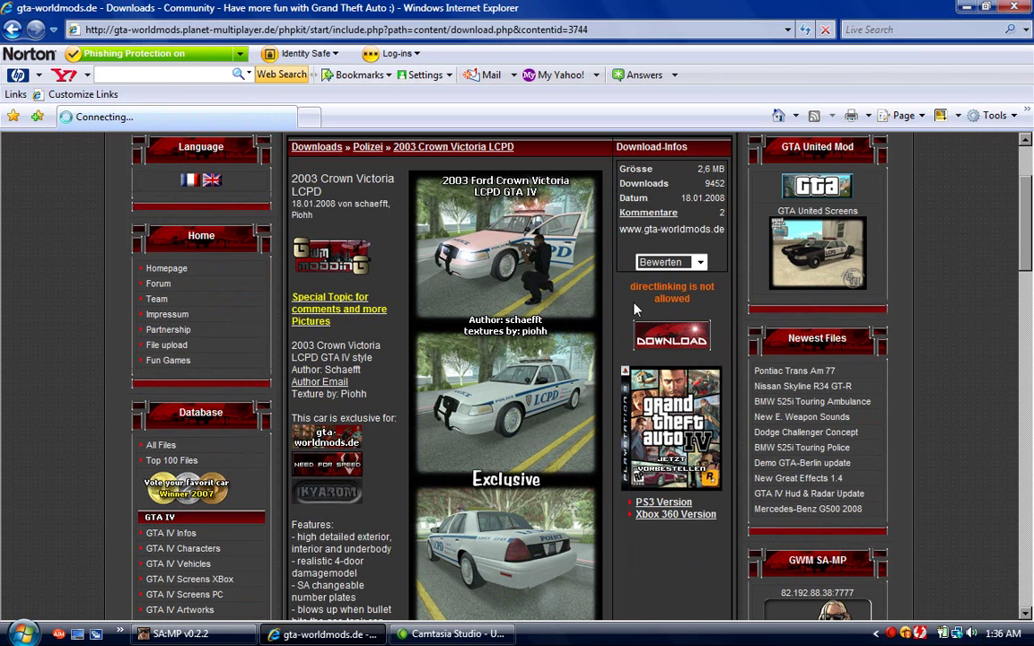
left_click(568, 322)
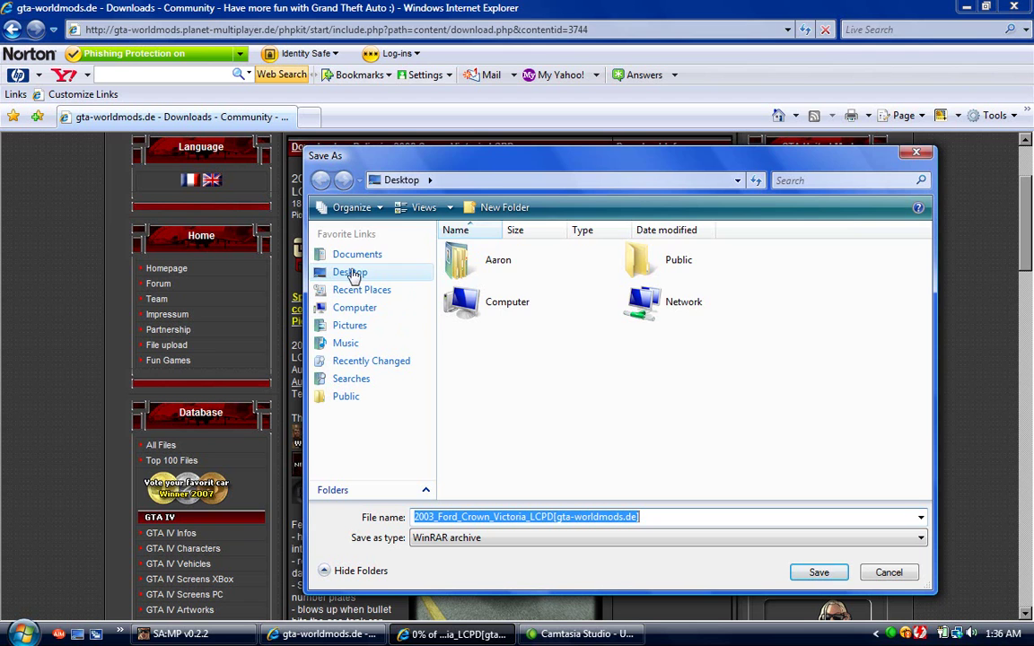
left_click(350, 254)
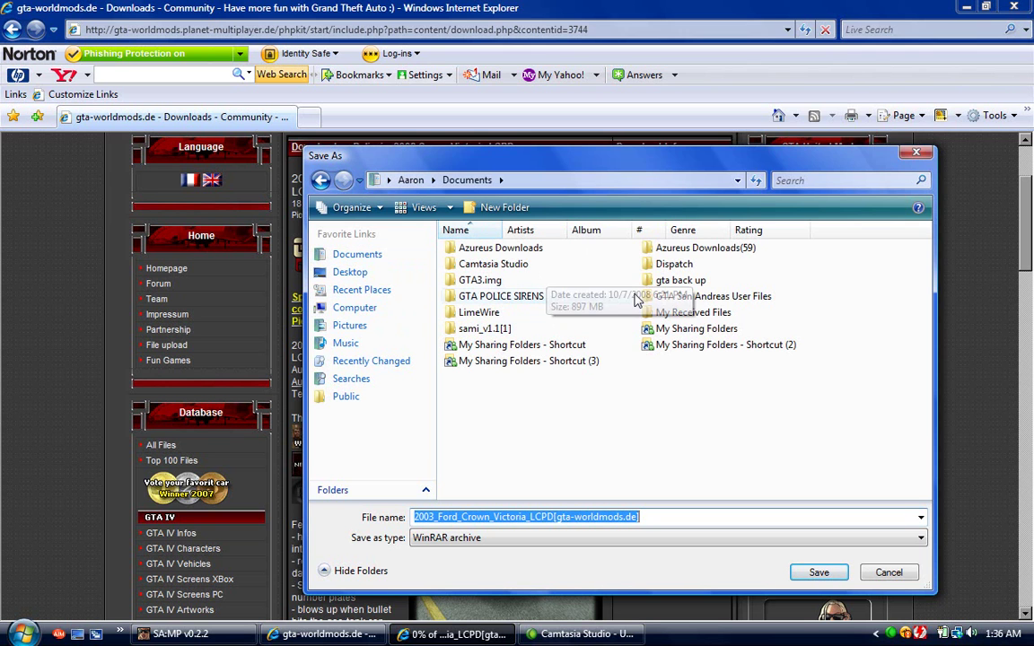
double_click(684, 305)
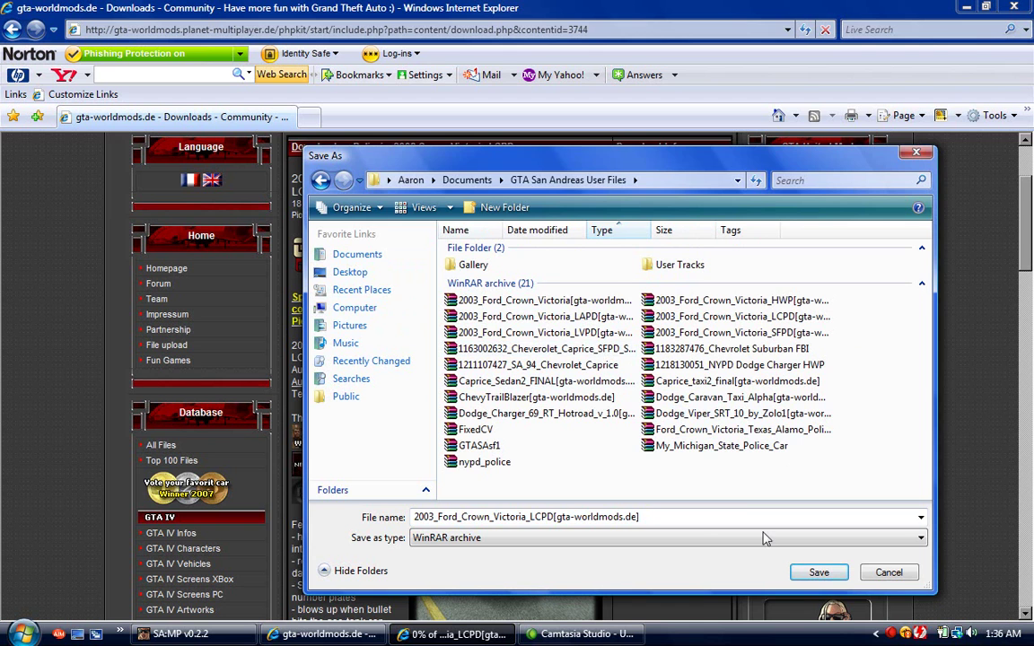
left_click(818, 572)
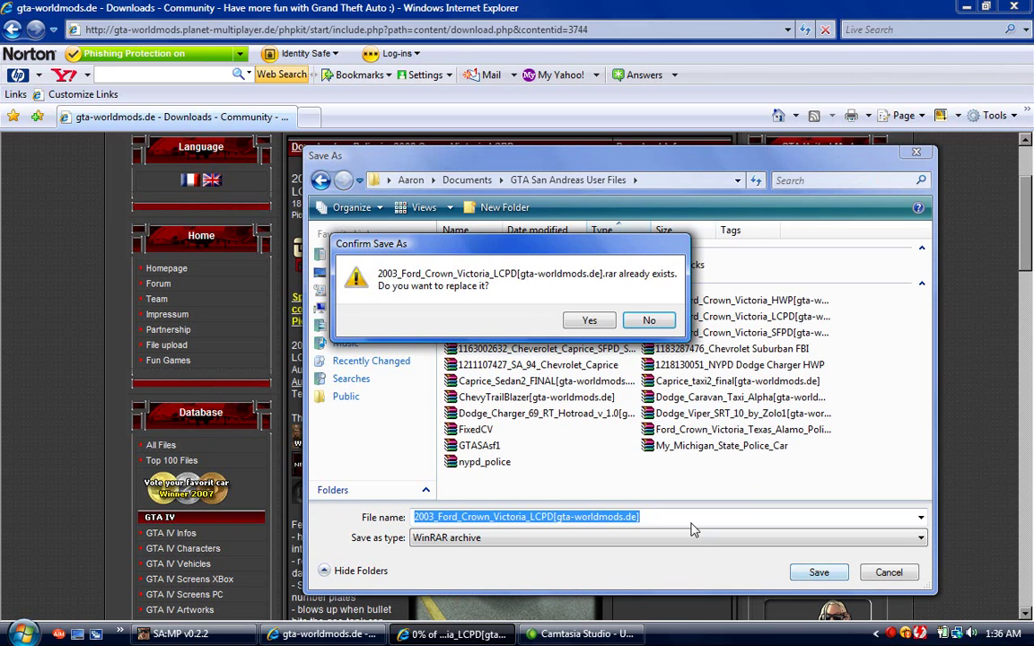
left_click(646, 322)
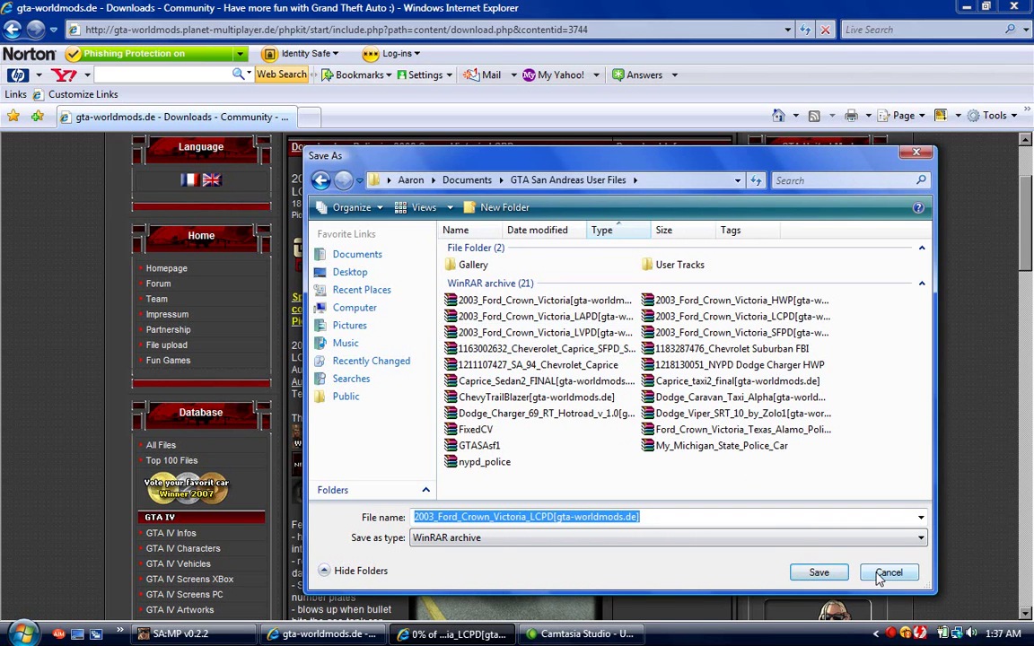
left_click(812, 572)
Step: Switch to San Andreas Mod Installer, uninstall the SFPD mod and exit the installer
key("super+d")
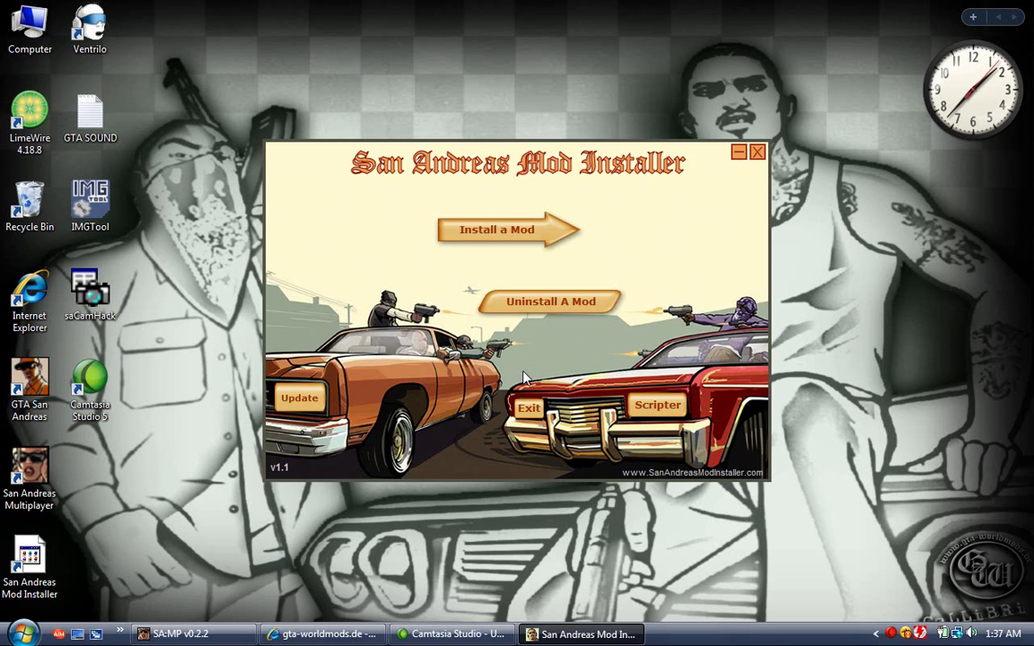
left_click(541, 304)
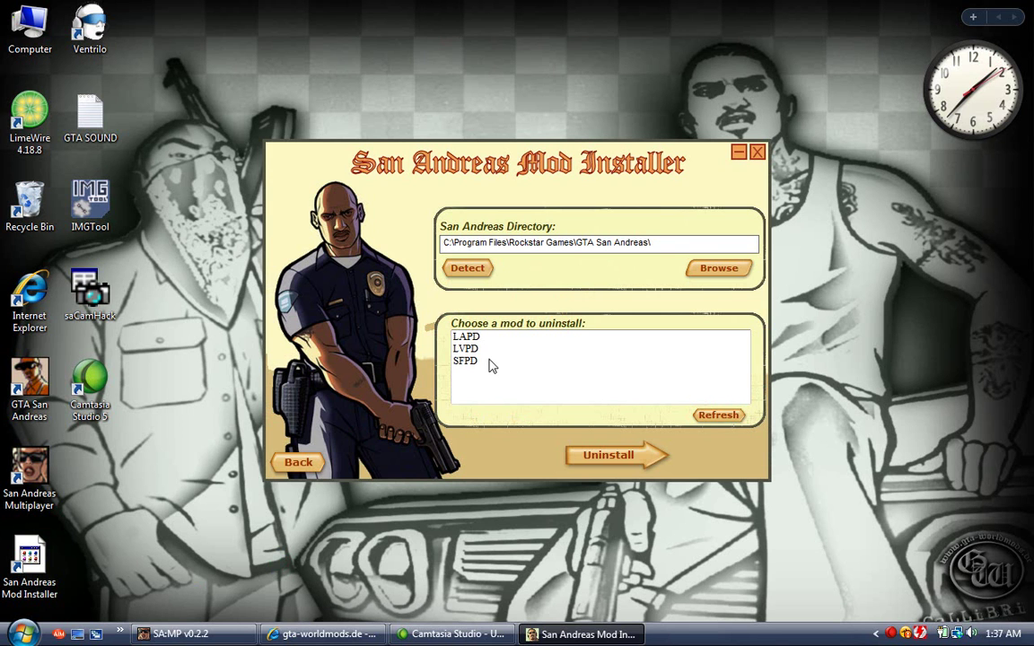
left_click(479, 363)
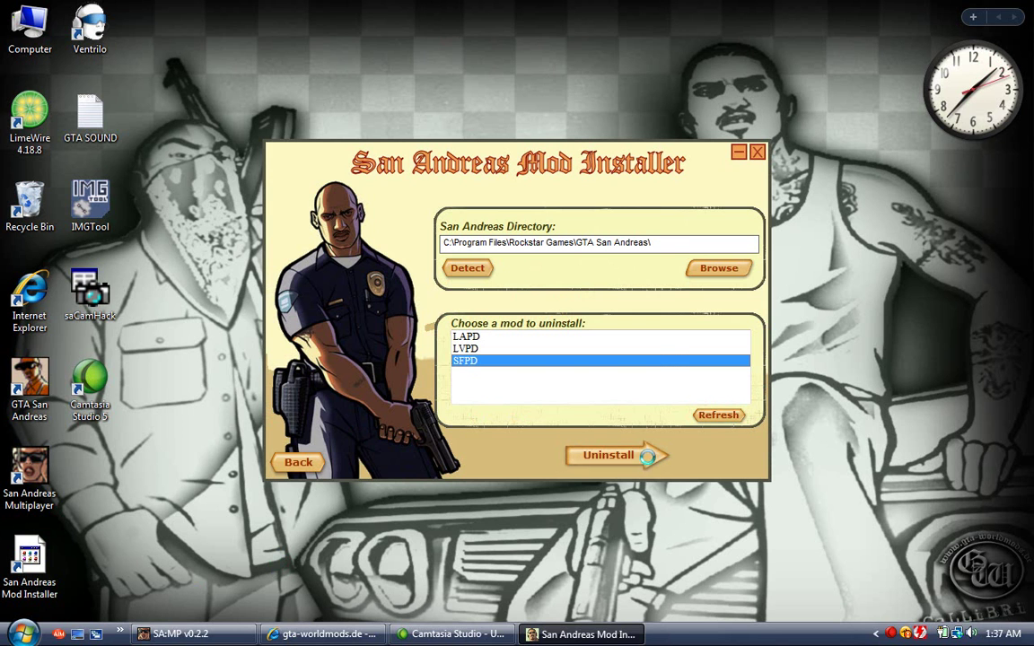
left_click(588, 455)
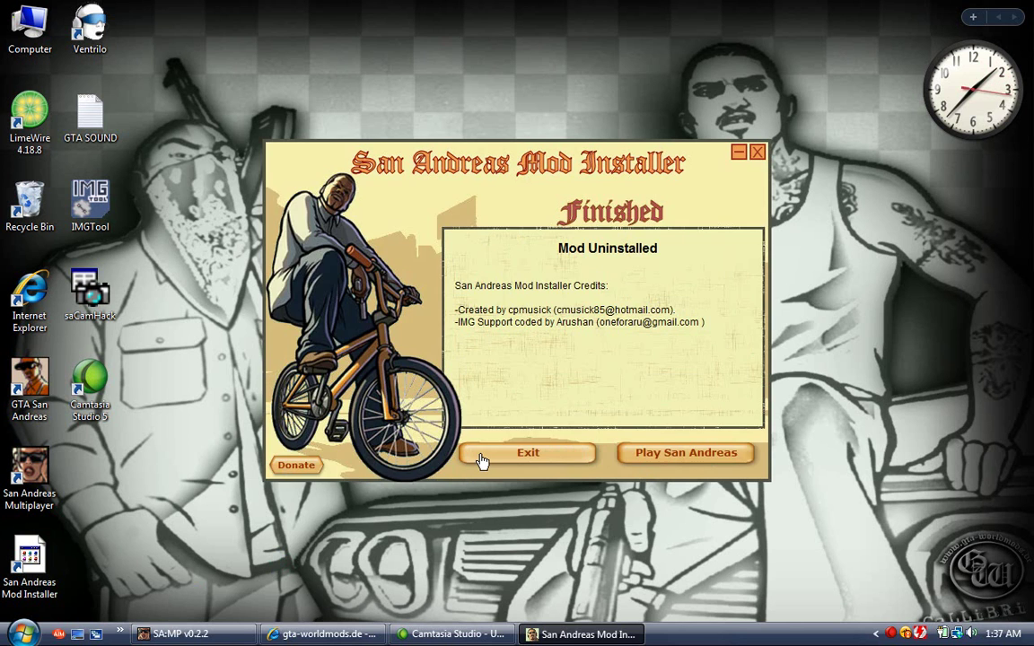
left_click(485, 454)
Step: Restart San Andreas Mod Installer and load a 2003_Ford_Crown_Victoria archive as the mod to install, with file backup enabled
double_click(52, 575)
left_click(334, 526)
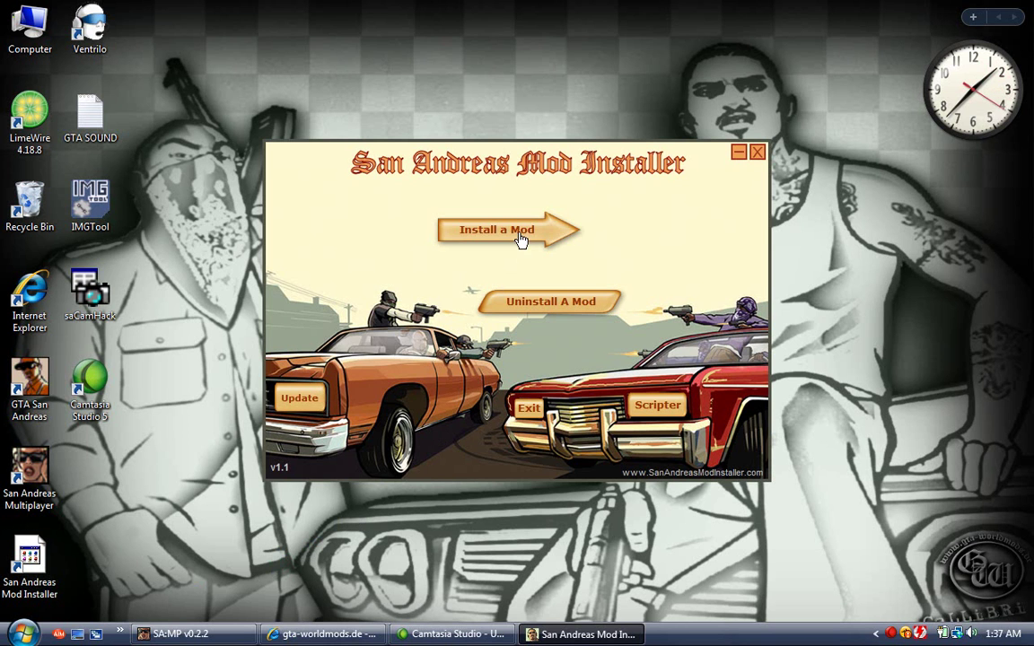
left_click(520, 235)
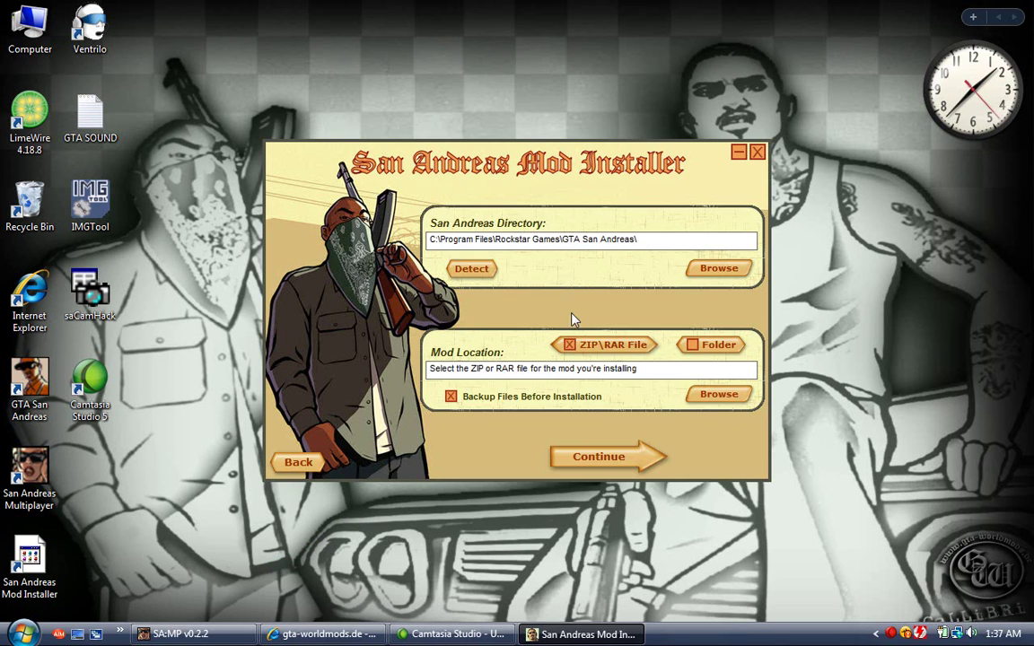
left_click(716, 392)
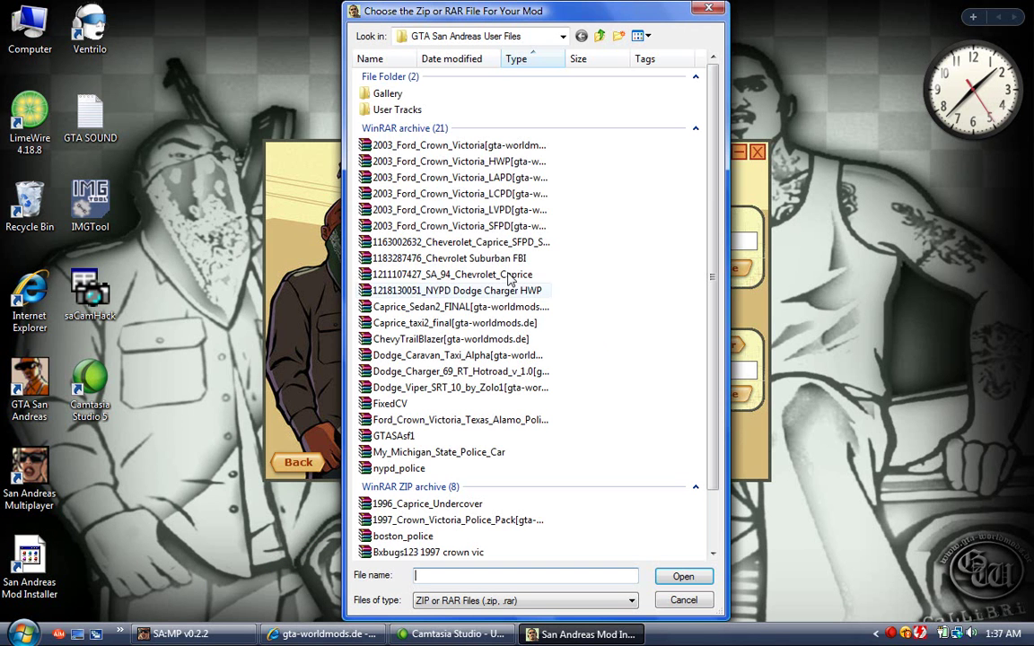
double_click(483, 216)
left_click(618, 459)
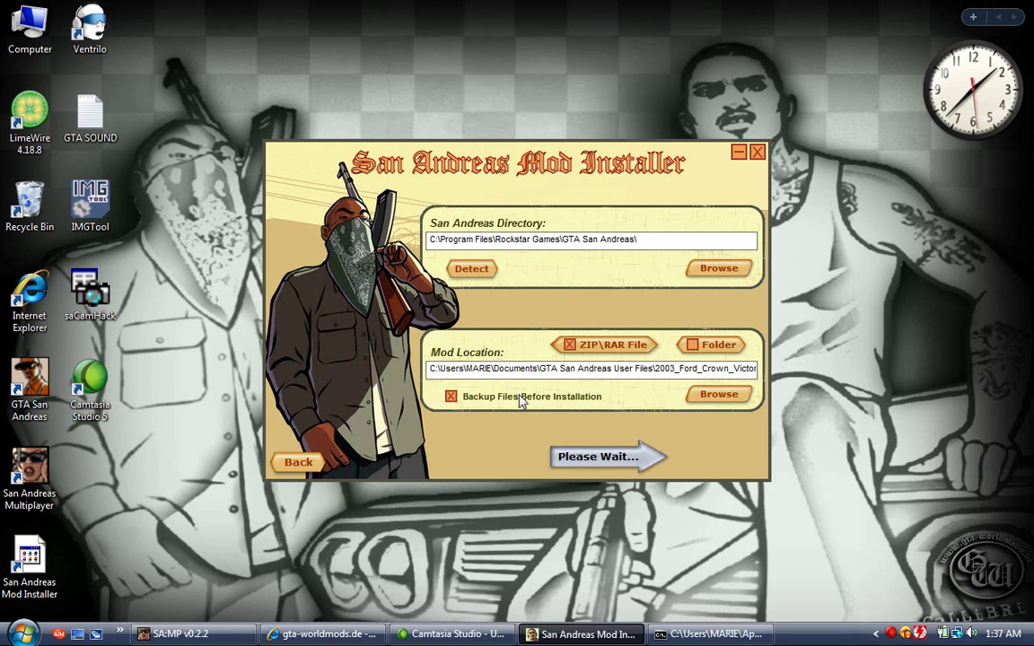
left_click(585, 454)
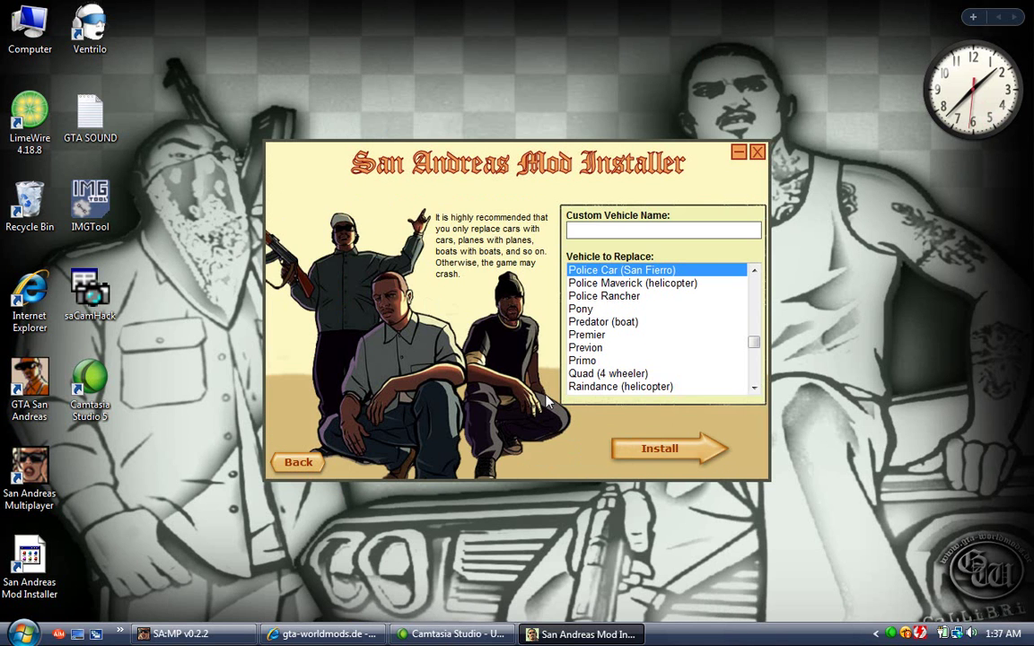
Step: Install the vehicle under the custom name SFPD in place of Police Car (San Fierro), and exit the installer
left_click(622, 231)
type("SFPD")
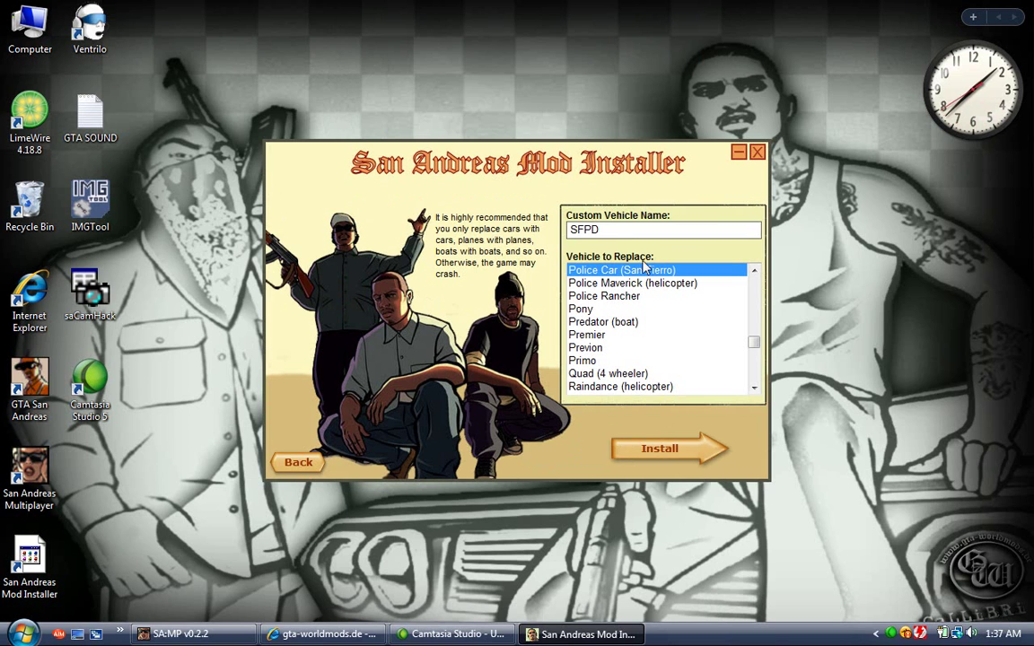
left_click(653, 446)
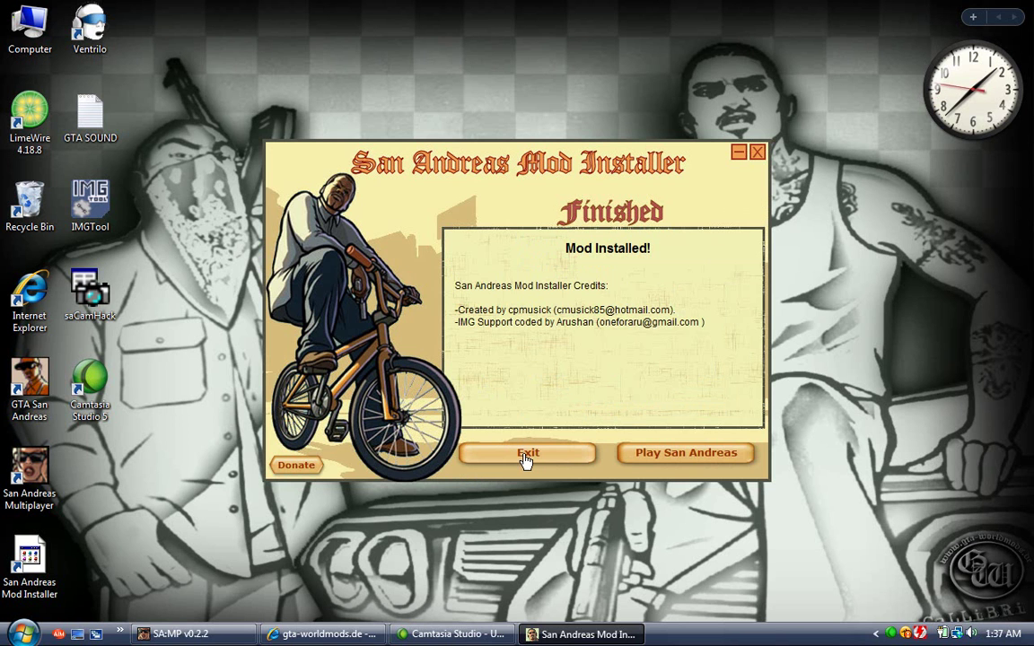
left_click(529, 456)
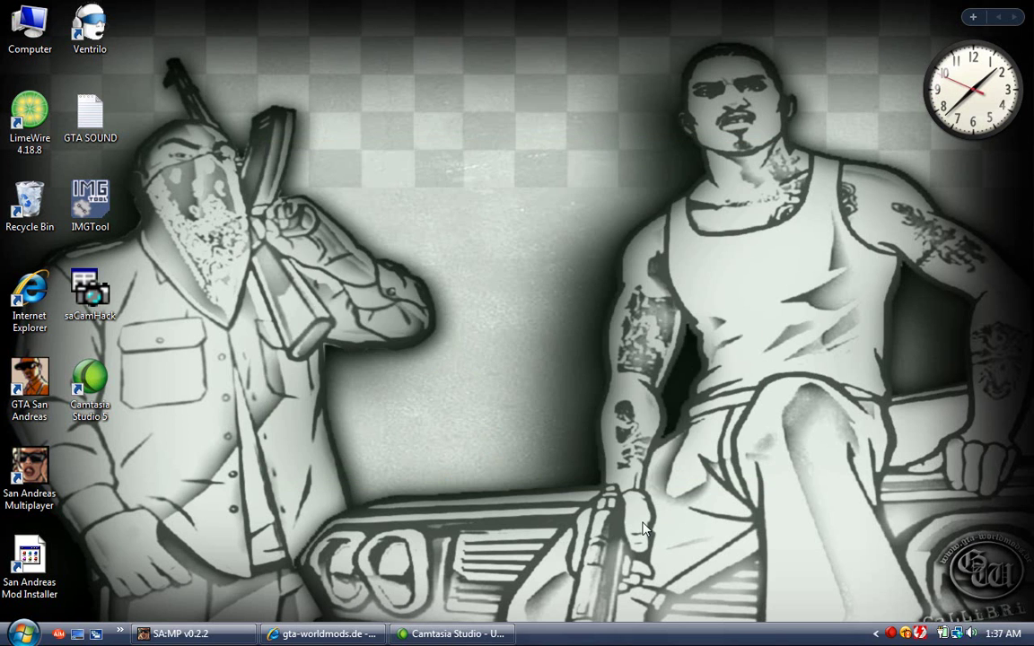
Step: Return to Internet Explorer, look over the 2003 Crown Victoria LCPD download page and minimize the browser
left_click(315, 634)
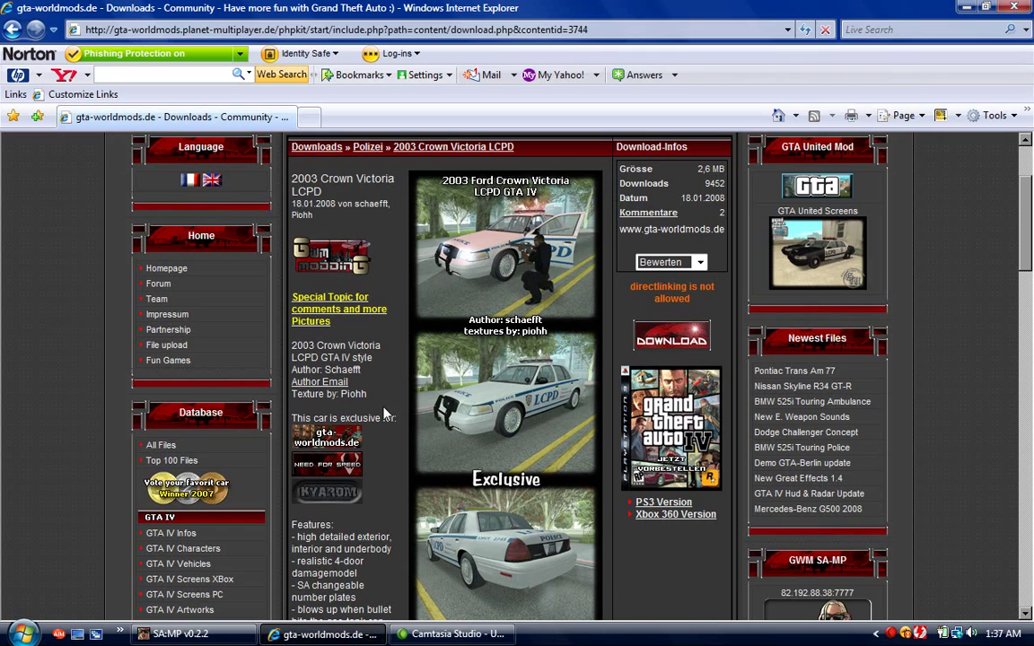
scroll(403, 384, "up", 2)
scroll(401, 385, "down", 4)
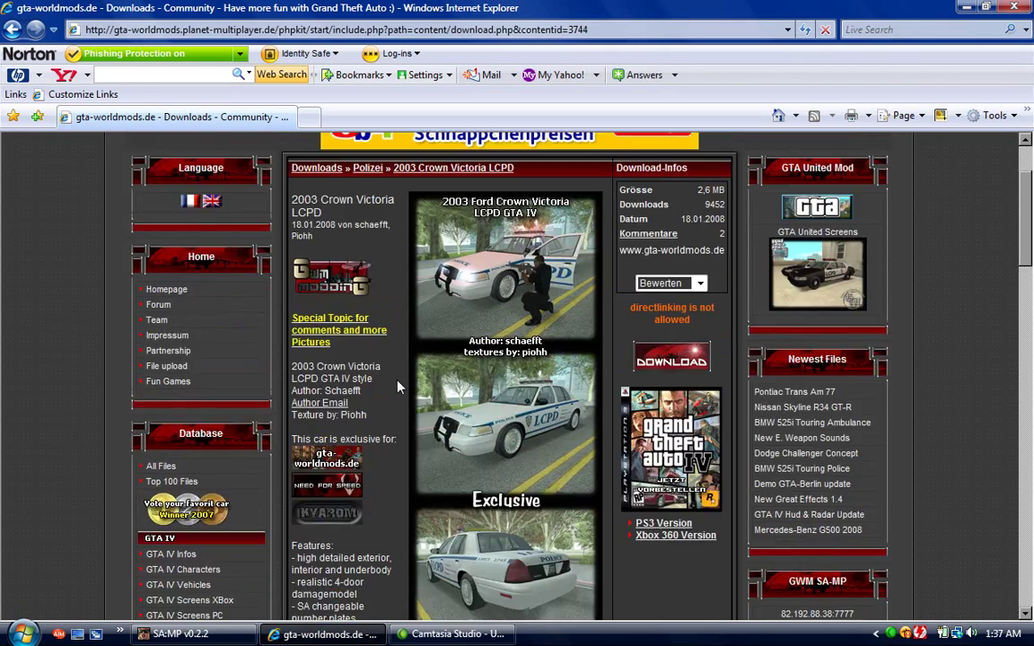
scroll(402, 386, "down", 2)
scroll(399, 386, "up", 3)
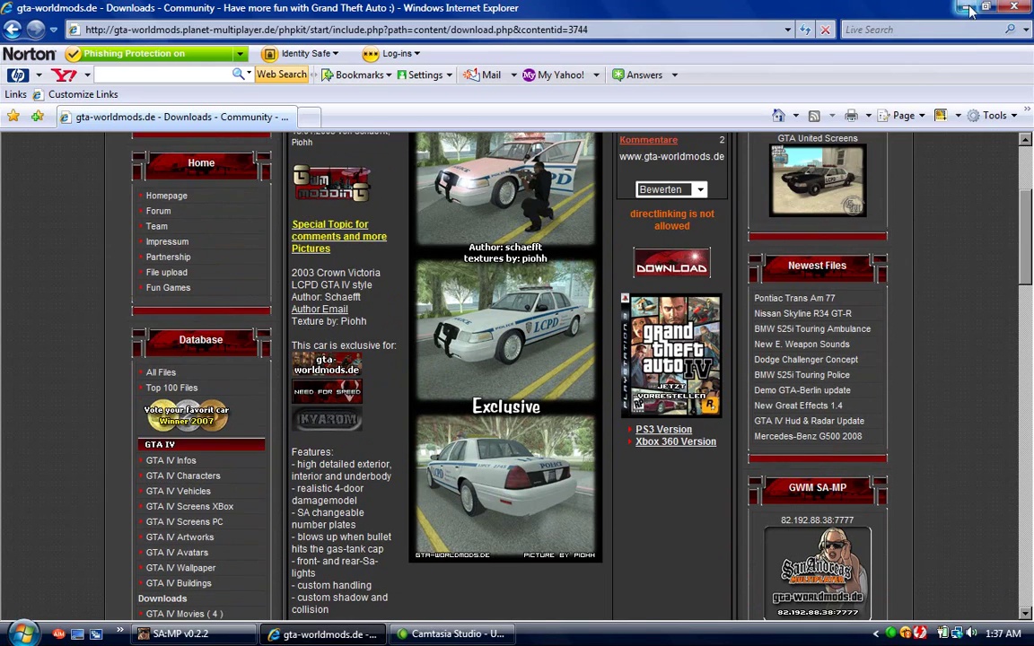
left_click(968, 9)
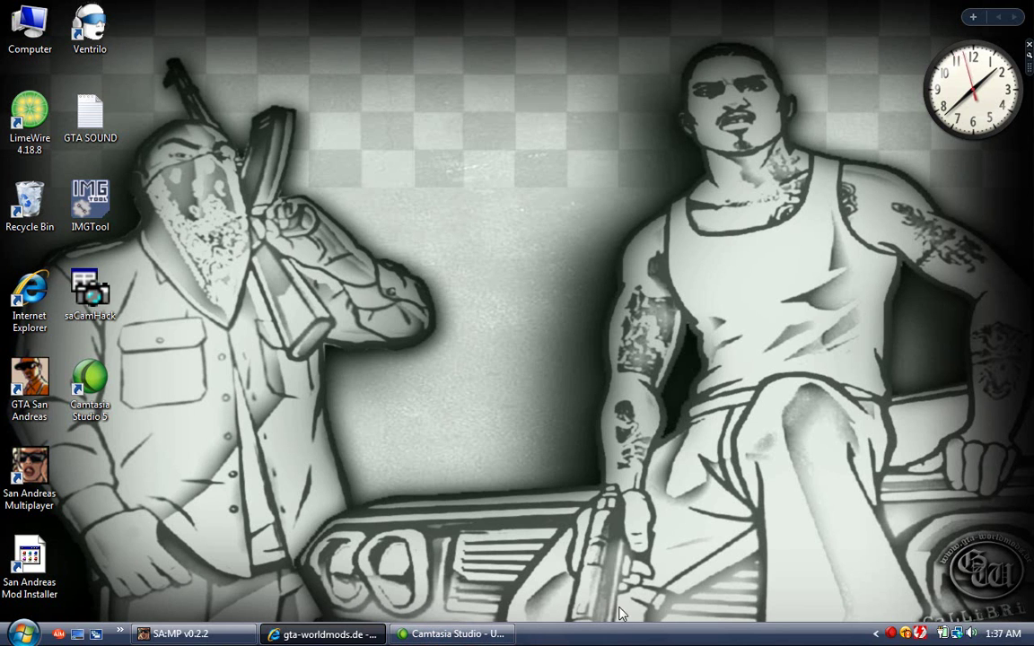